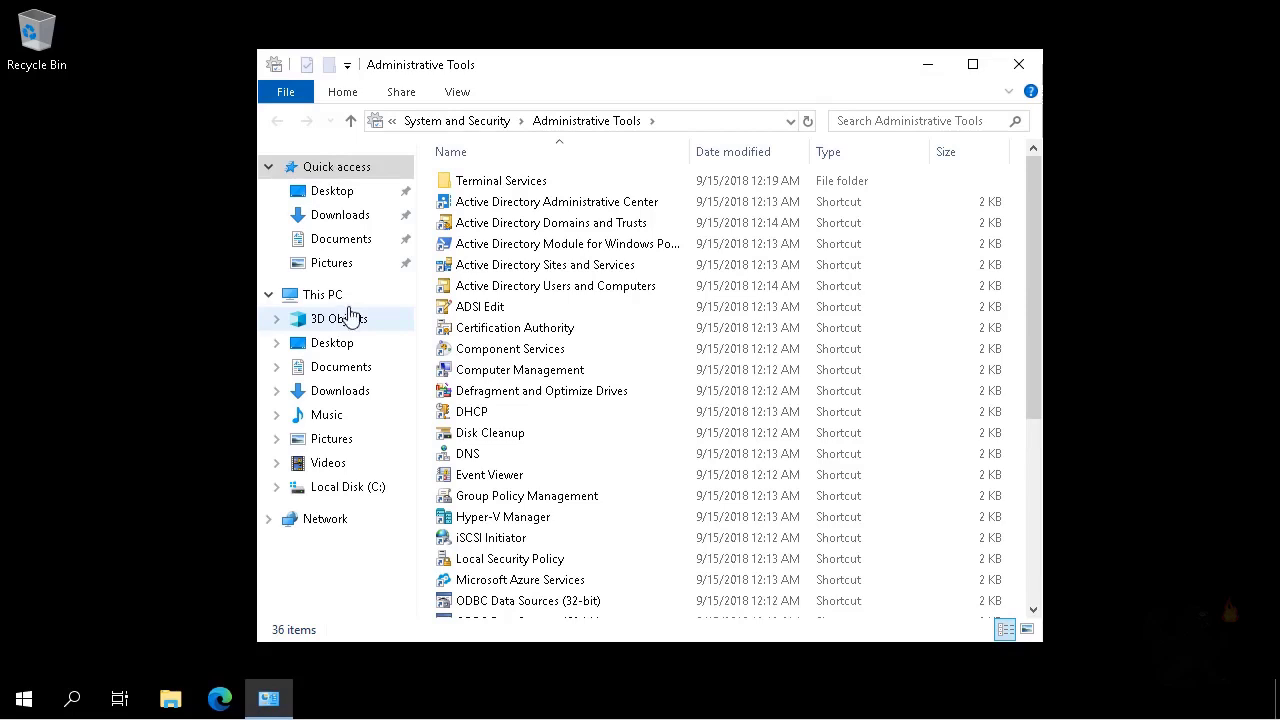
Launch Group Policy Management and browse to the Contoso.com domain's Group Policy Objects container.
double_click(510, 497)
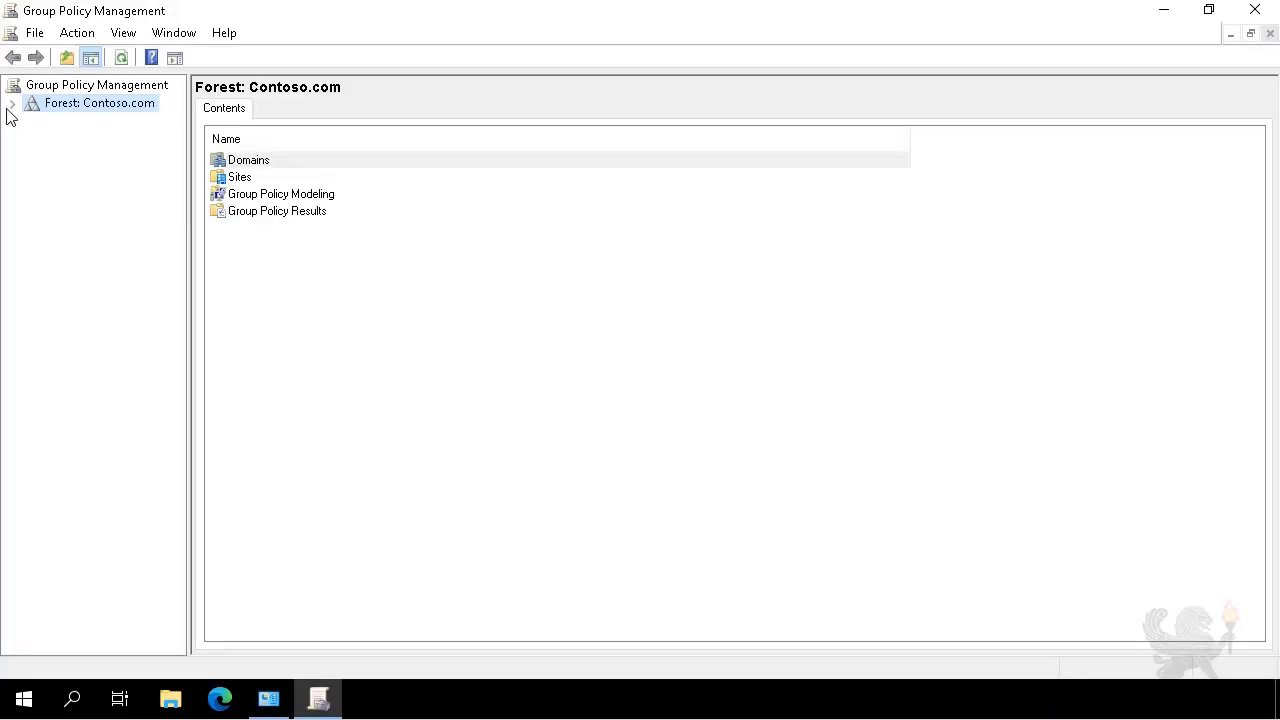
click(12, 104)
click(31, 121)
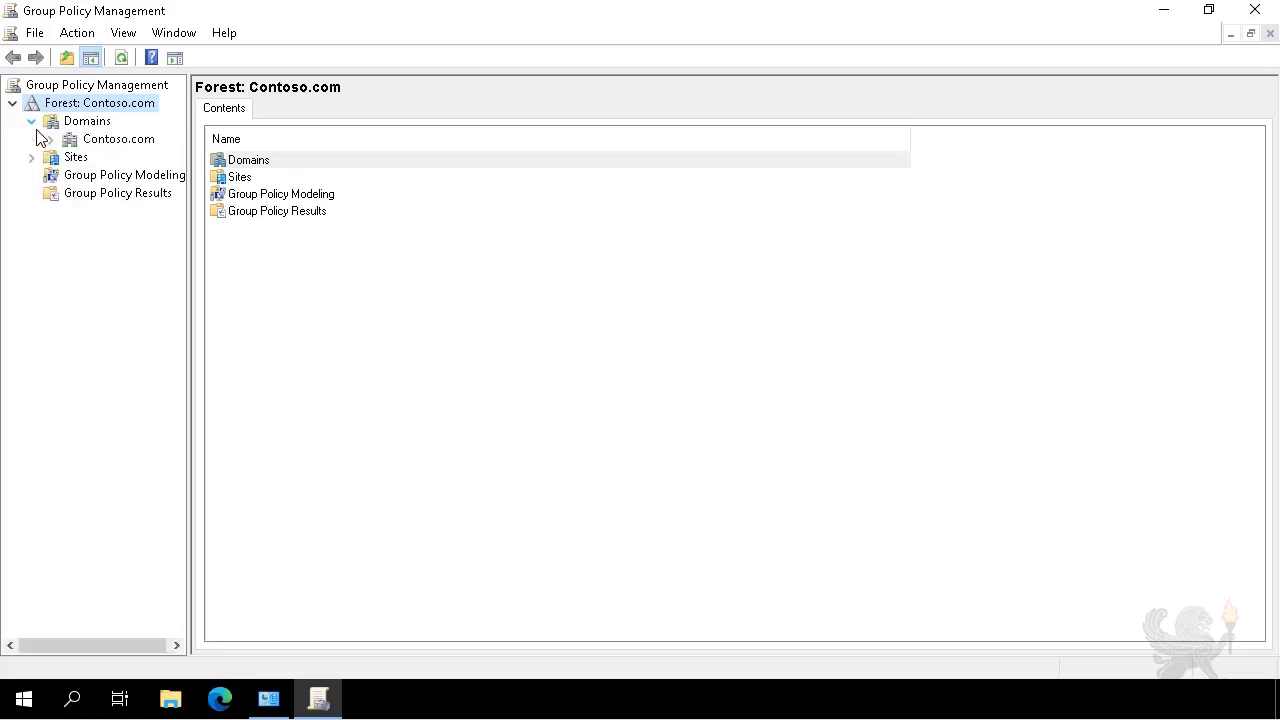
click(110, 145)
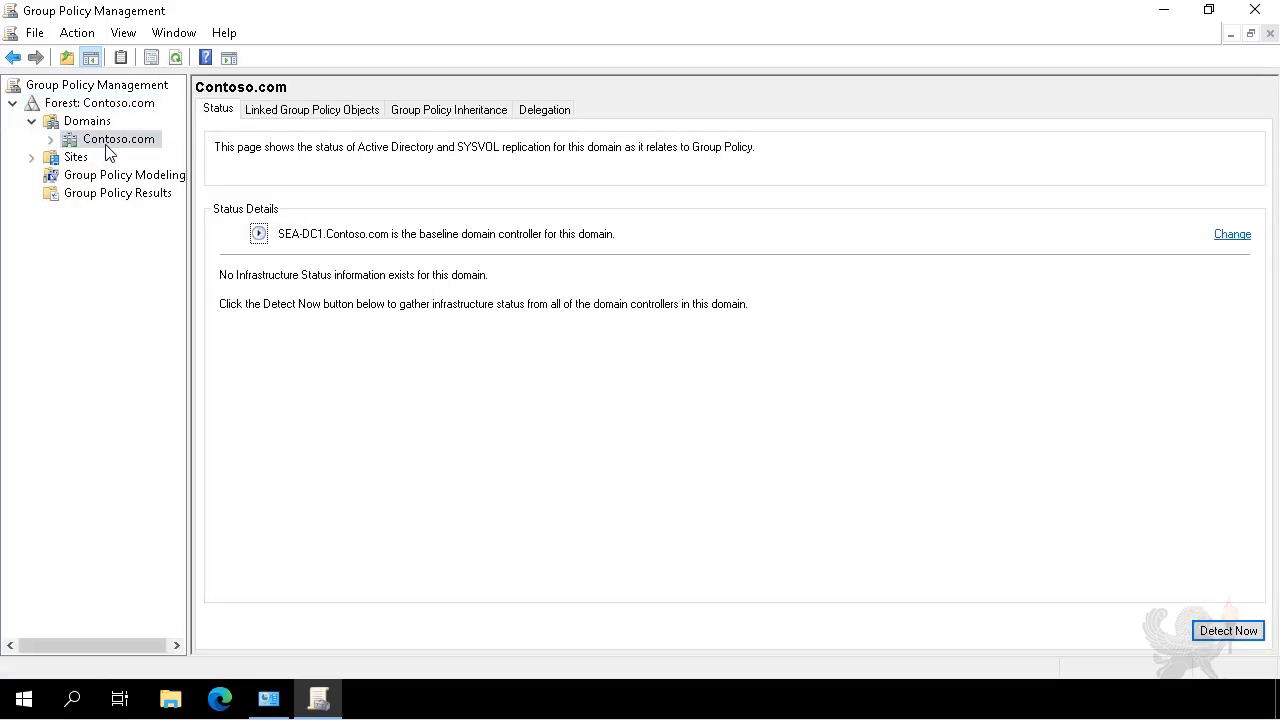
click(50, 139)
click(160, 319)
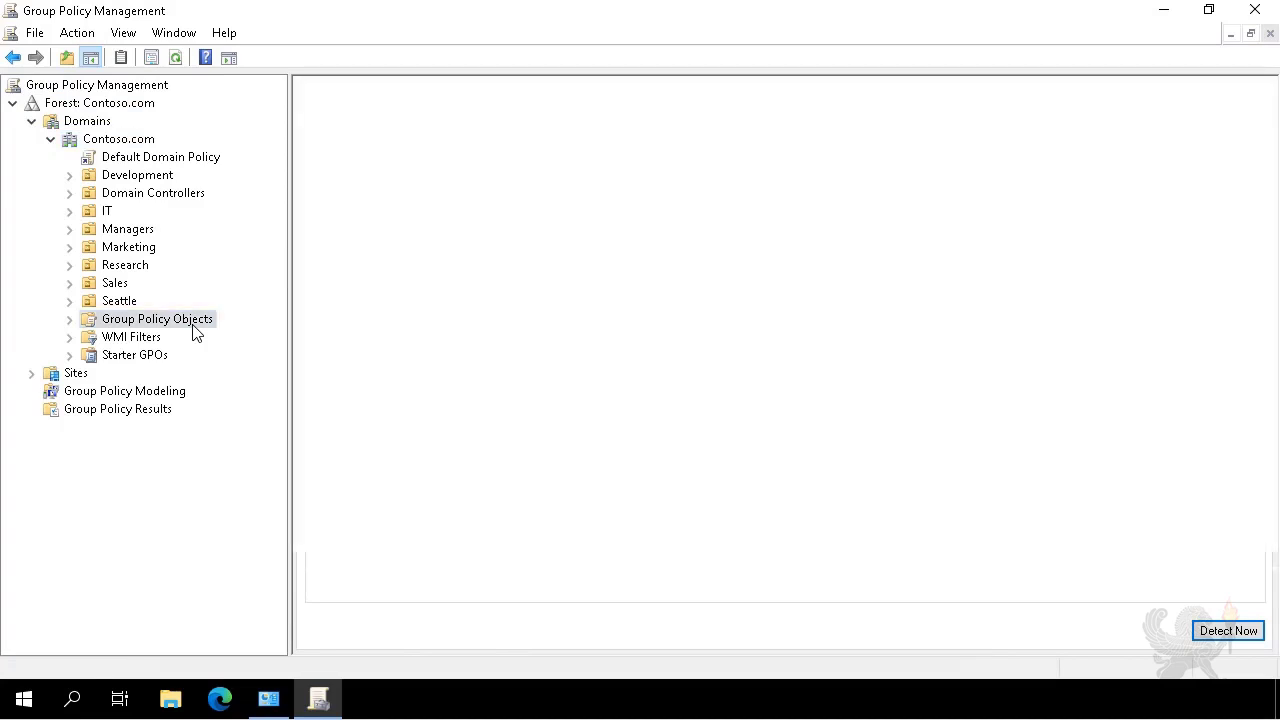
Create a new GPO named 'CONTOSO Standards'.
right_click(195, 328)
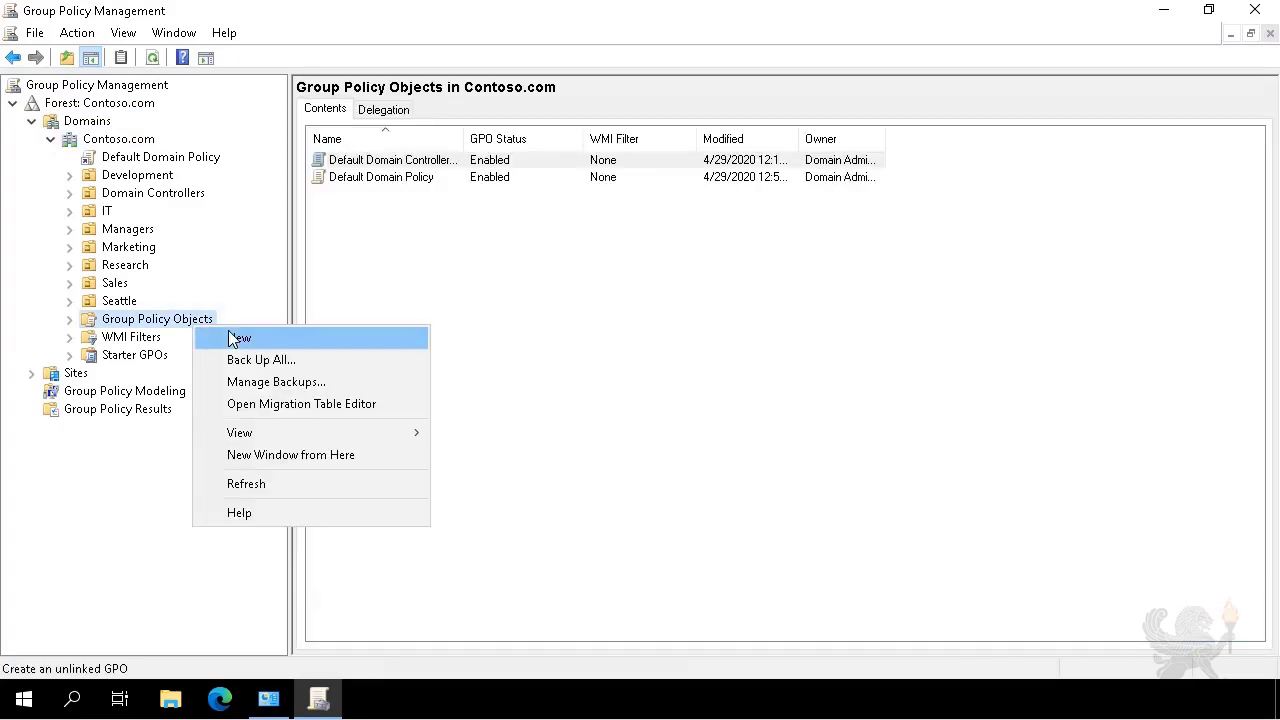
click(228, 330)
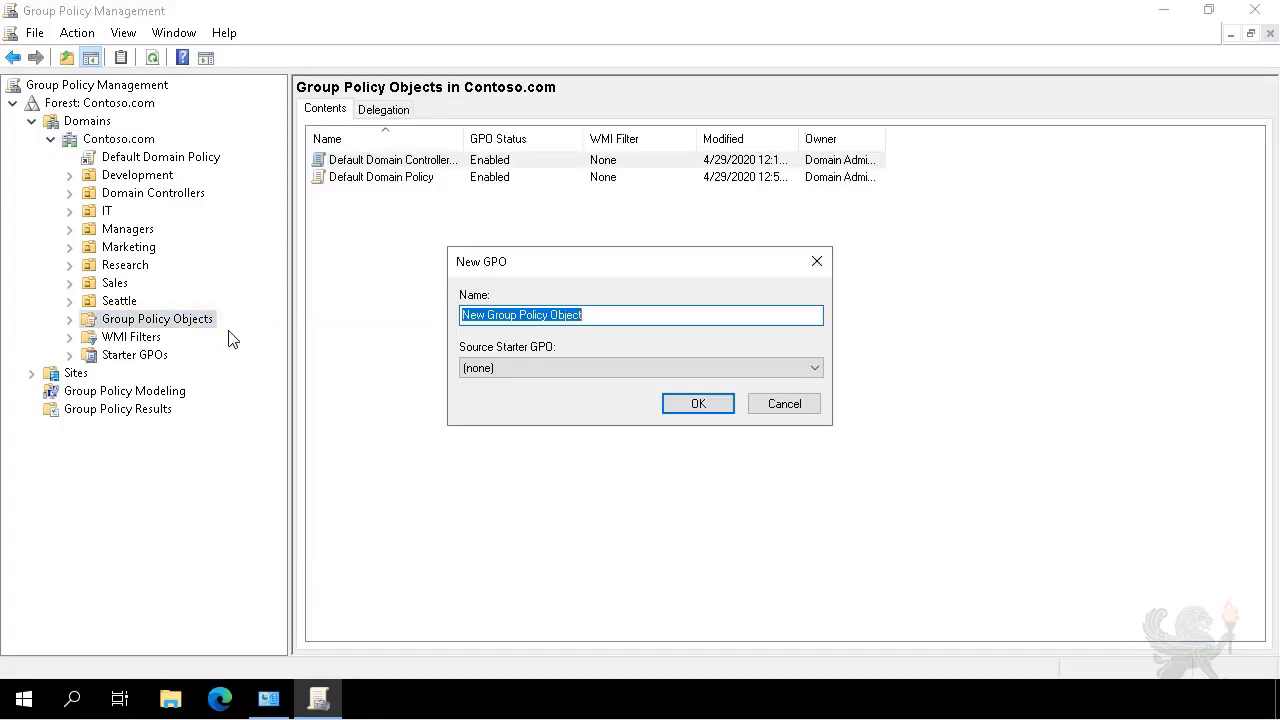
text(CONTOSO Standards)
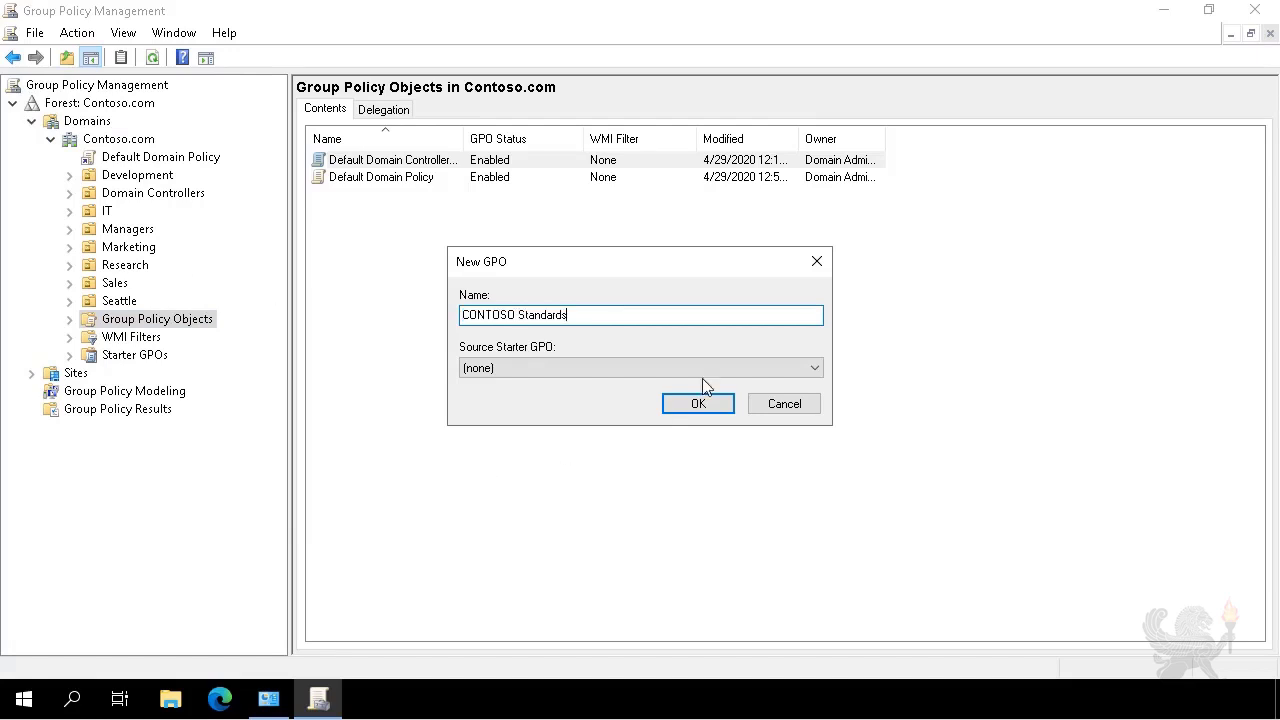
click(700, 404)
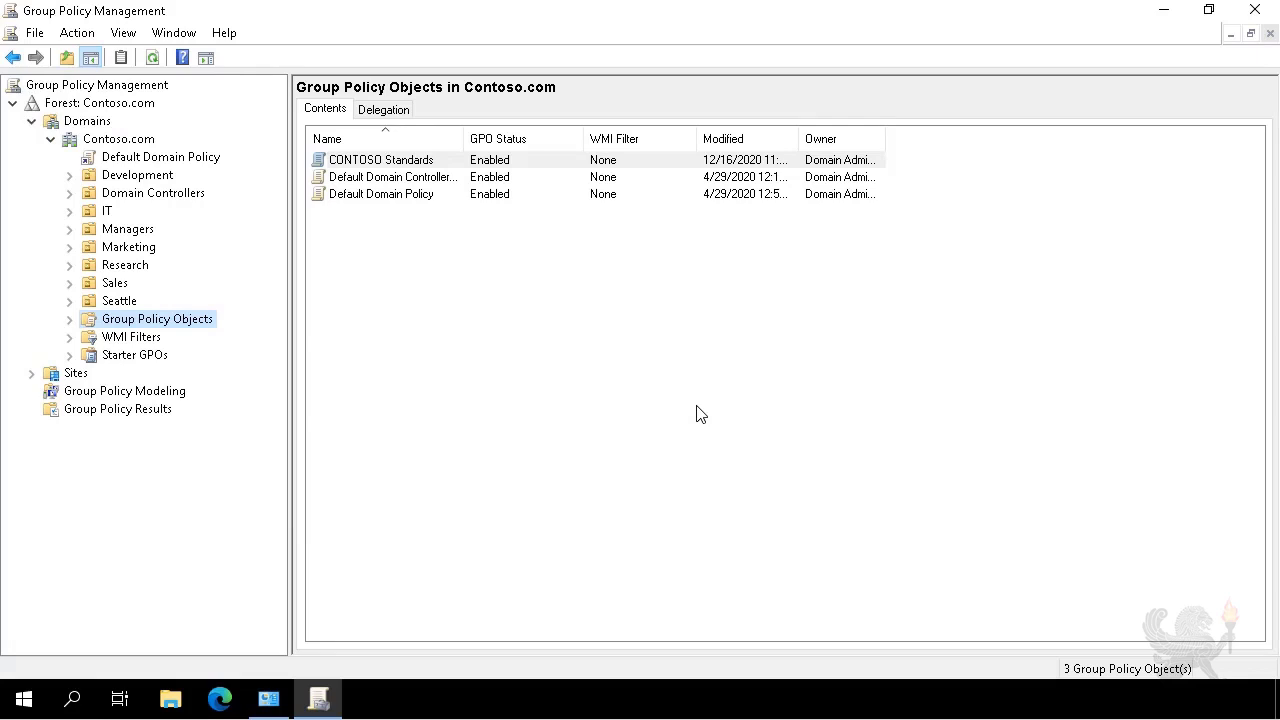
Edit CONTOSO Standards and browse to User Configuration > Policies > Administrative Templates > System.
click(70, 320)
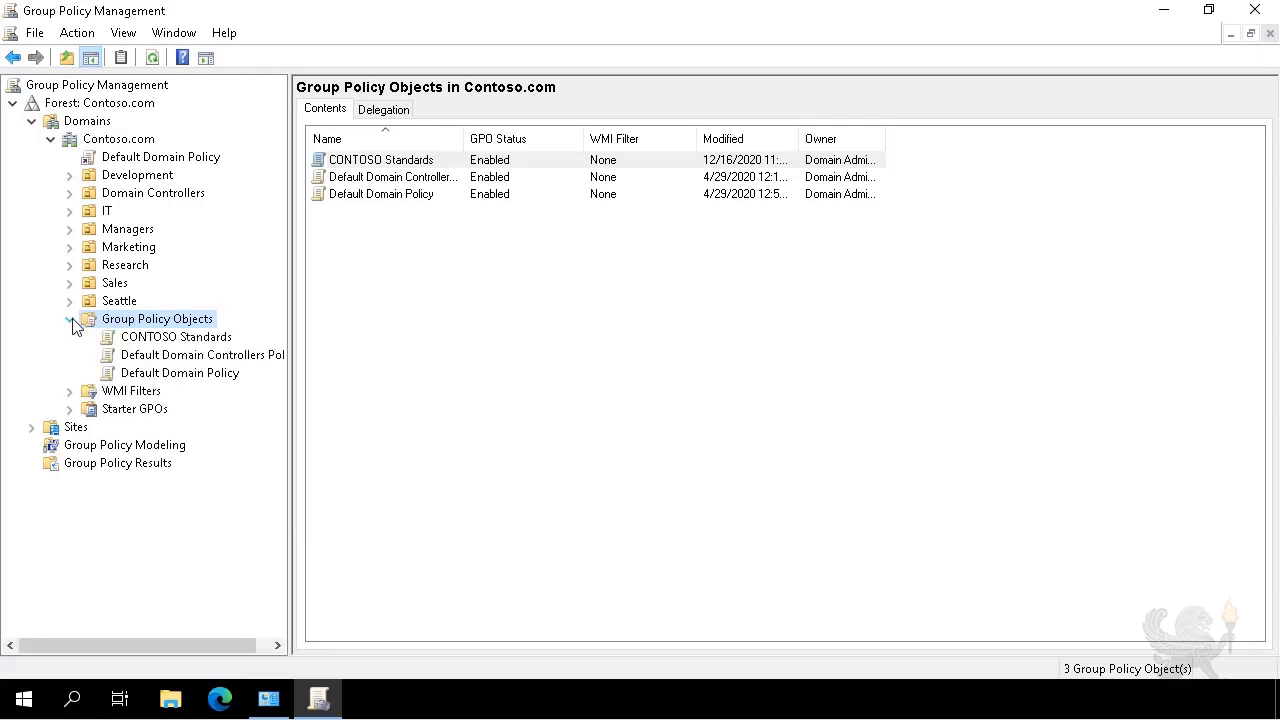
click(148, 340)
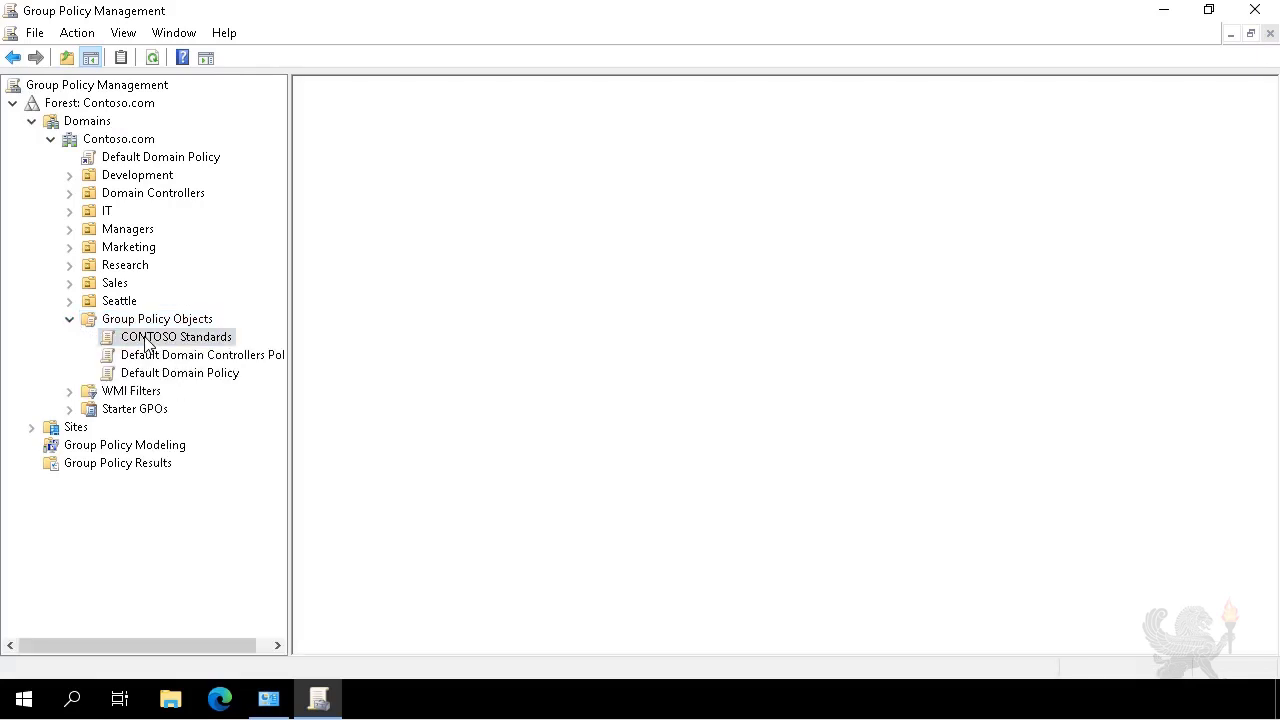
right_click(146, 340)
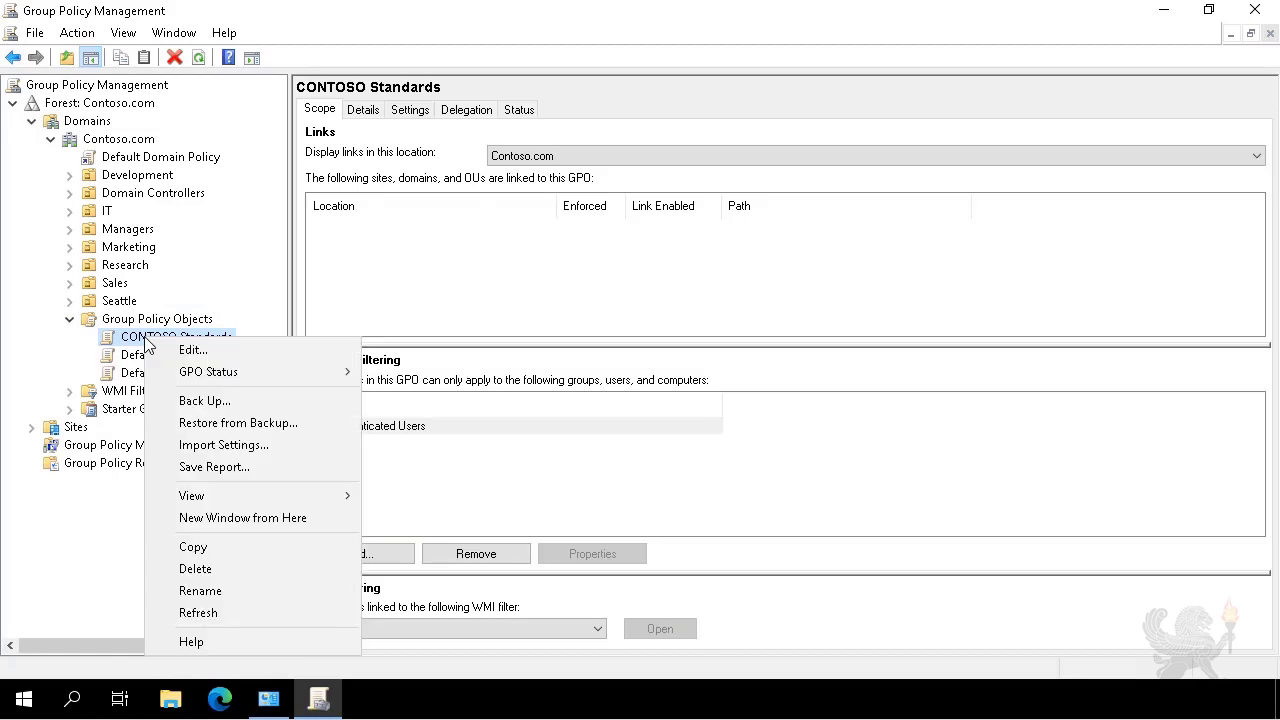
click(205, 352)
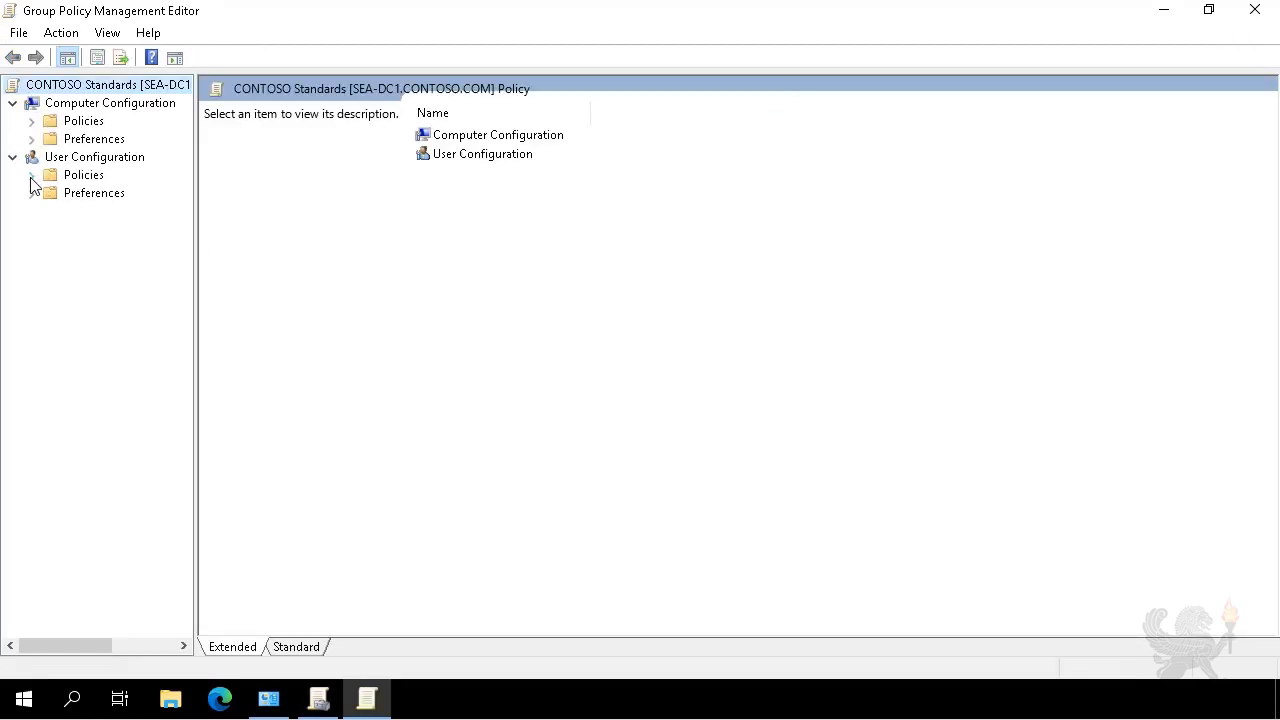
click(32, 175)
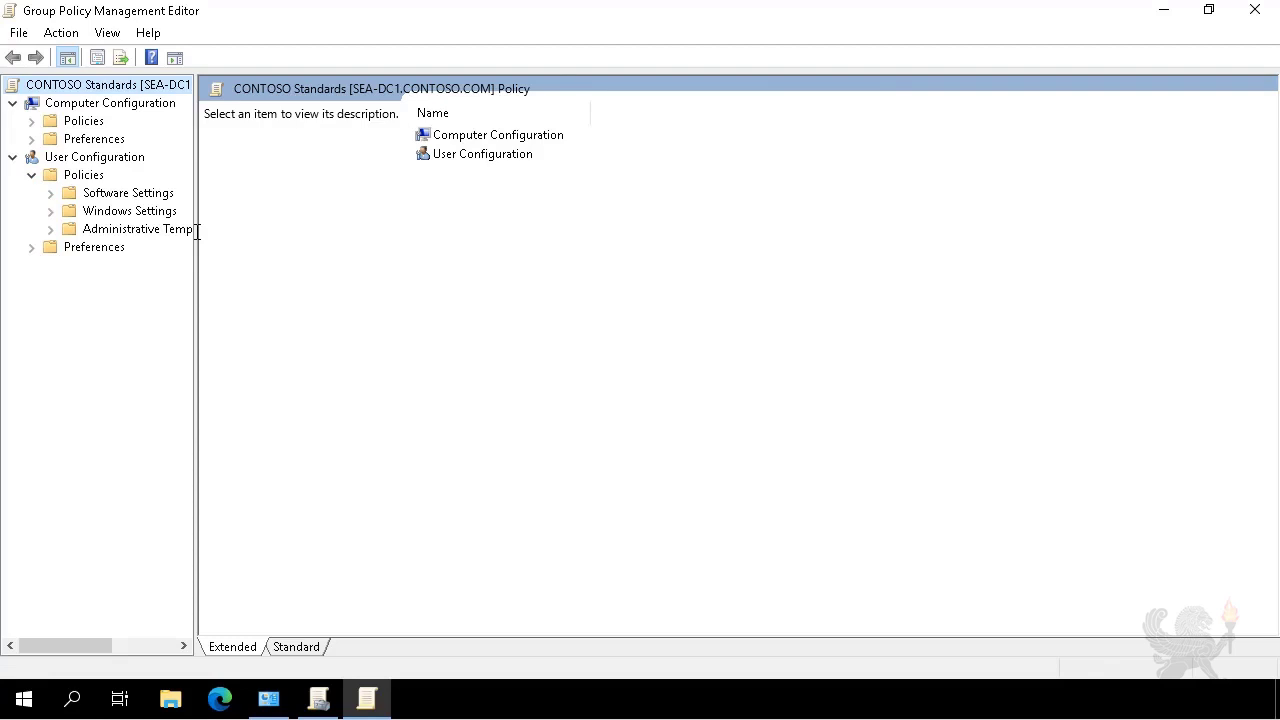
drag(197, 231, 562, 231)
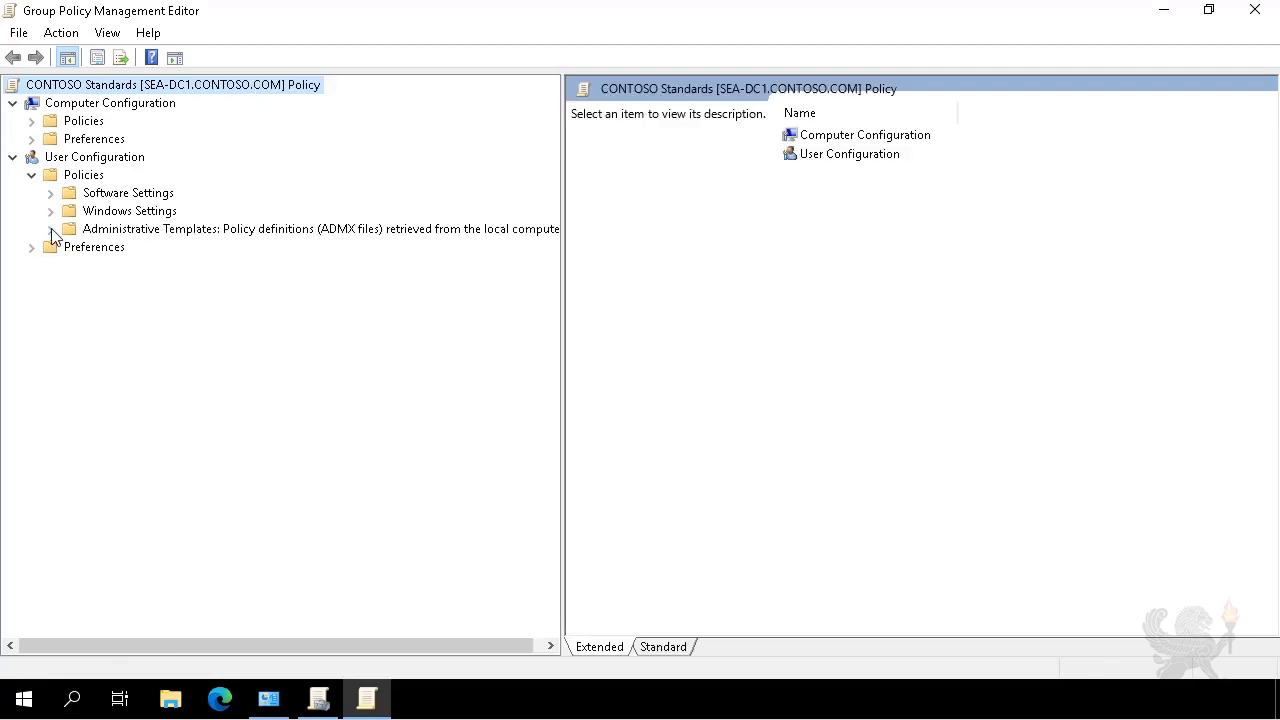
click(50, 229)
click(120, 337)
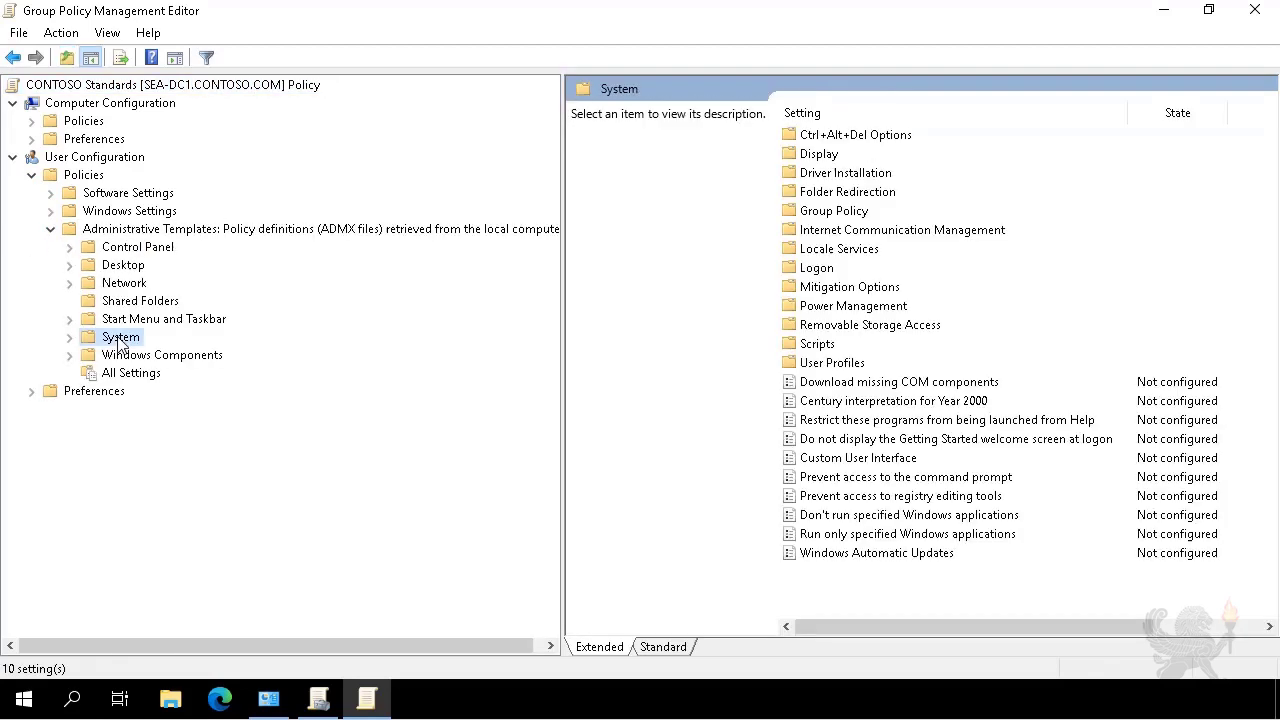
Set 'Prevent access to registry editing tools' to Enabled and apply it.
double_click(851, 500)
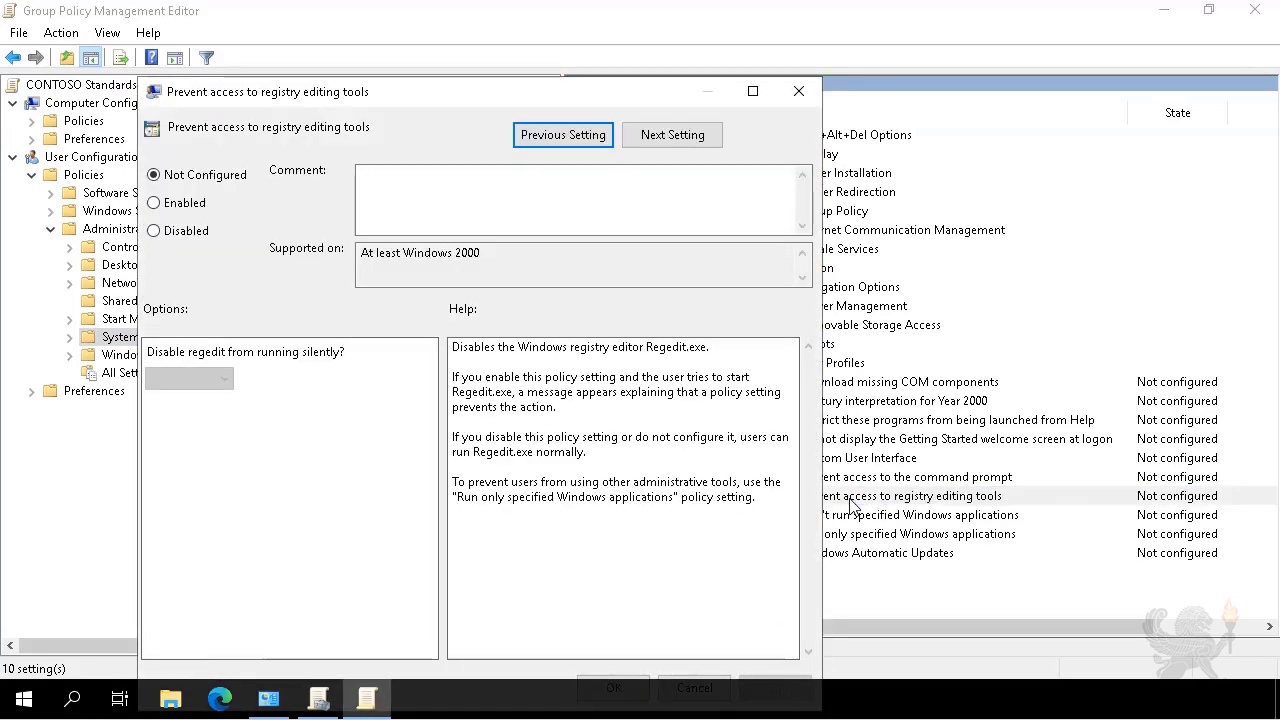
click(185, 203)
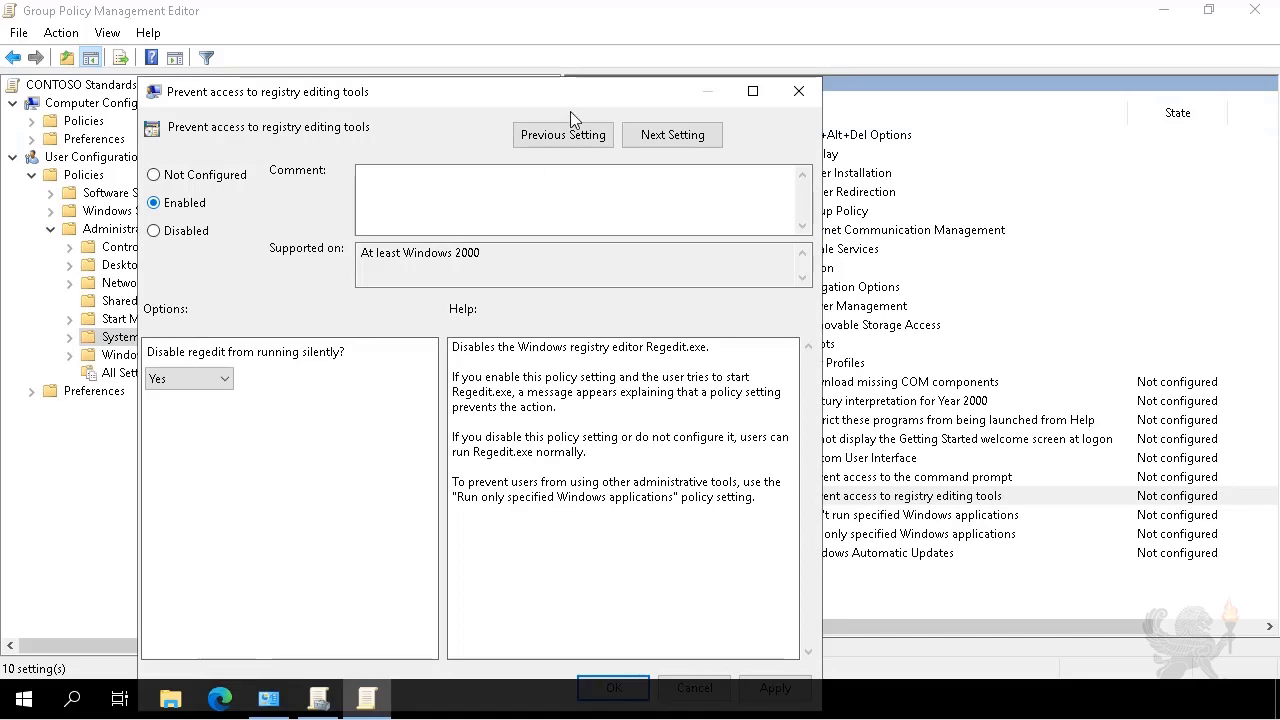
double_click(519, 95)
click(1206, 652)
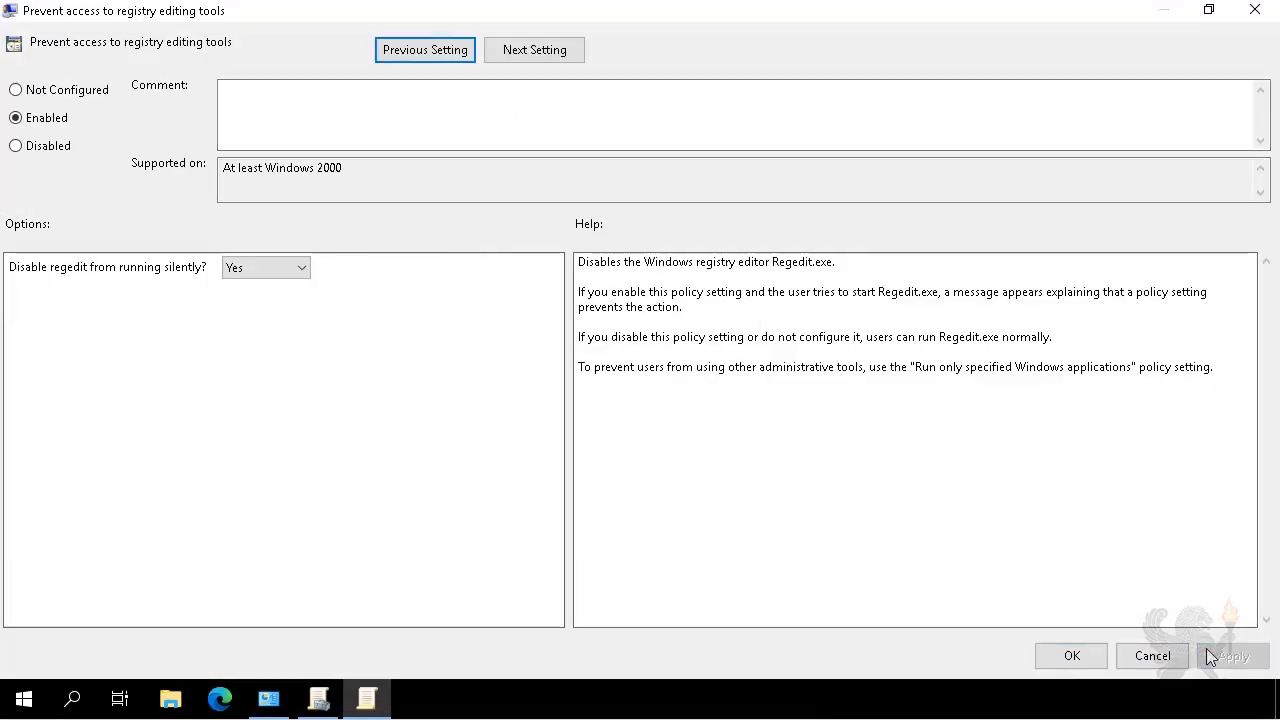
click(1072, 655)
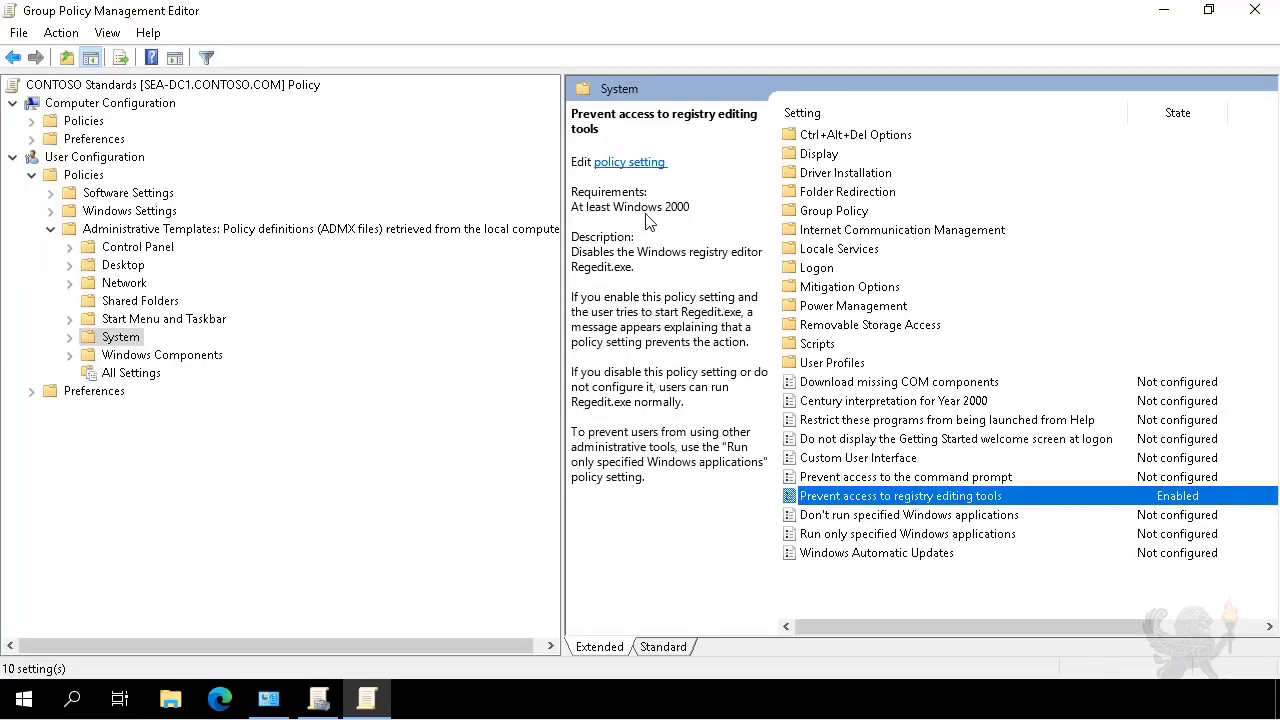
Under Control Panel > Personalization, enable Screen saver timeout with 600 seconds.
click(150, 248)
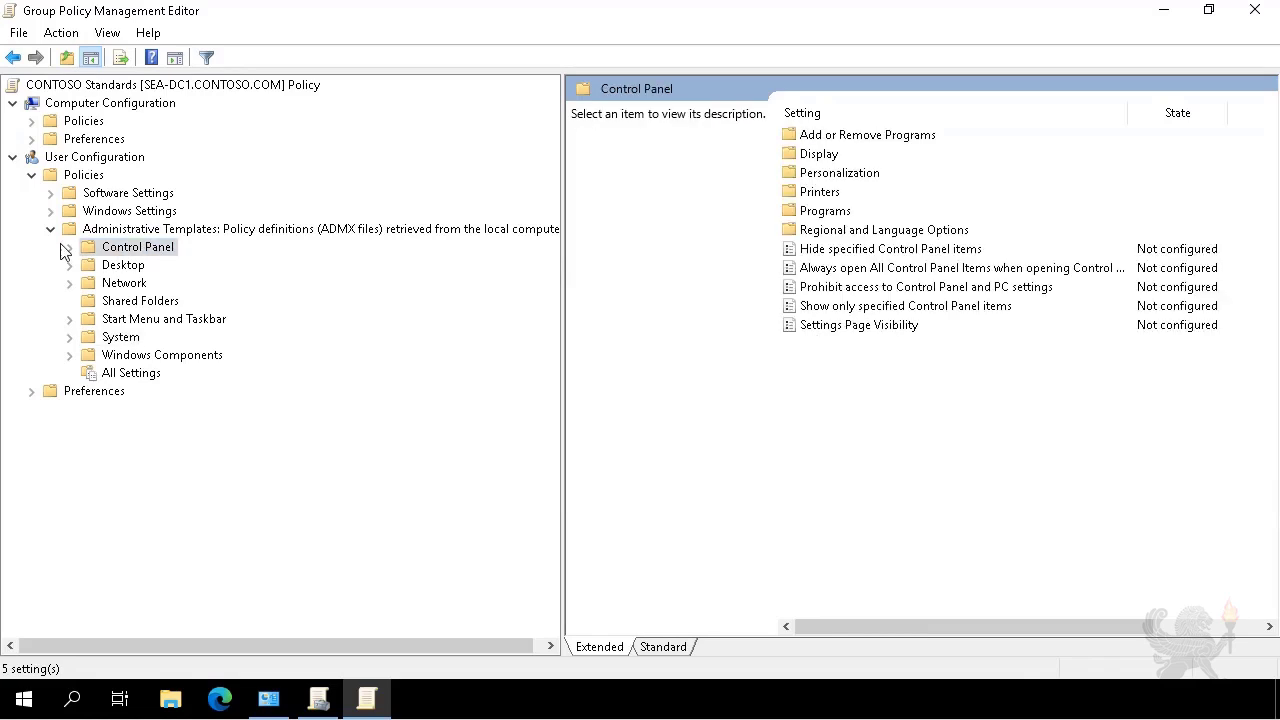
click(68, 248)
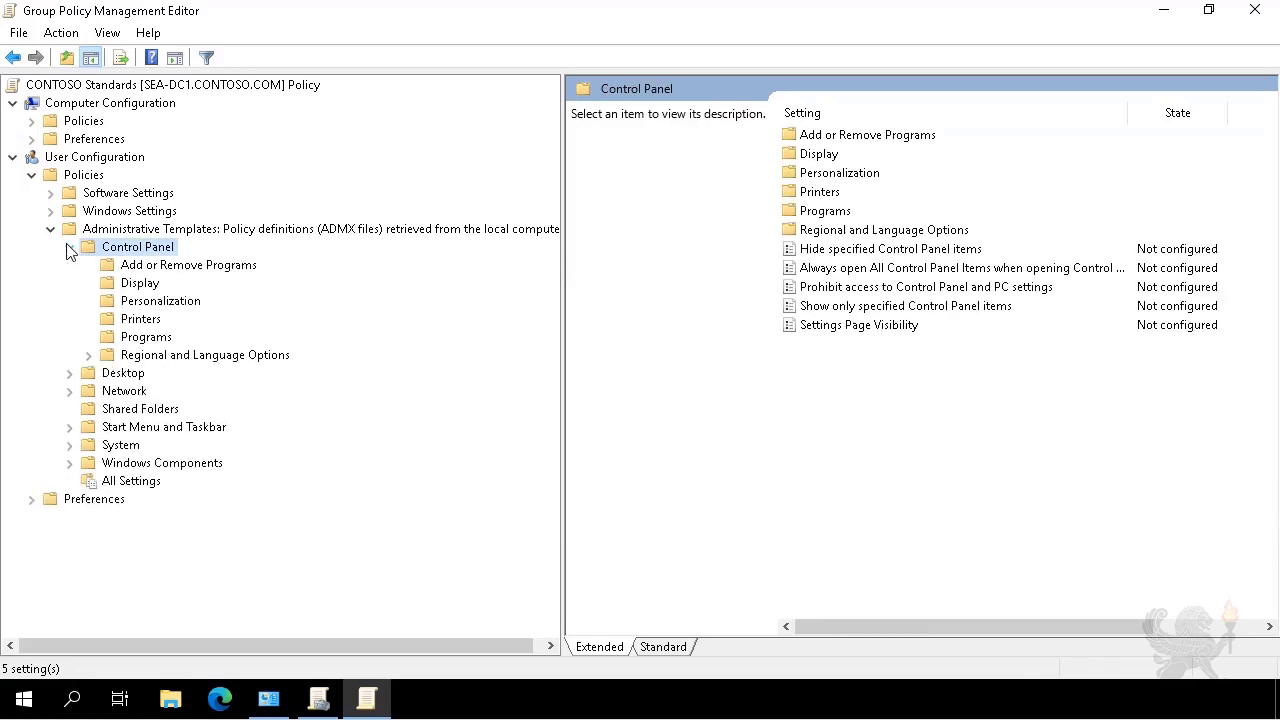
click(162, 302)
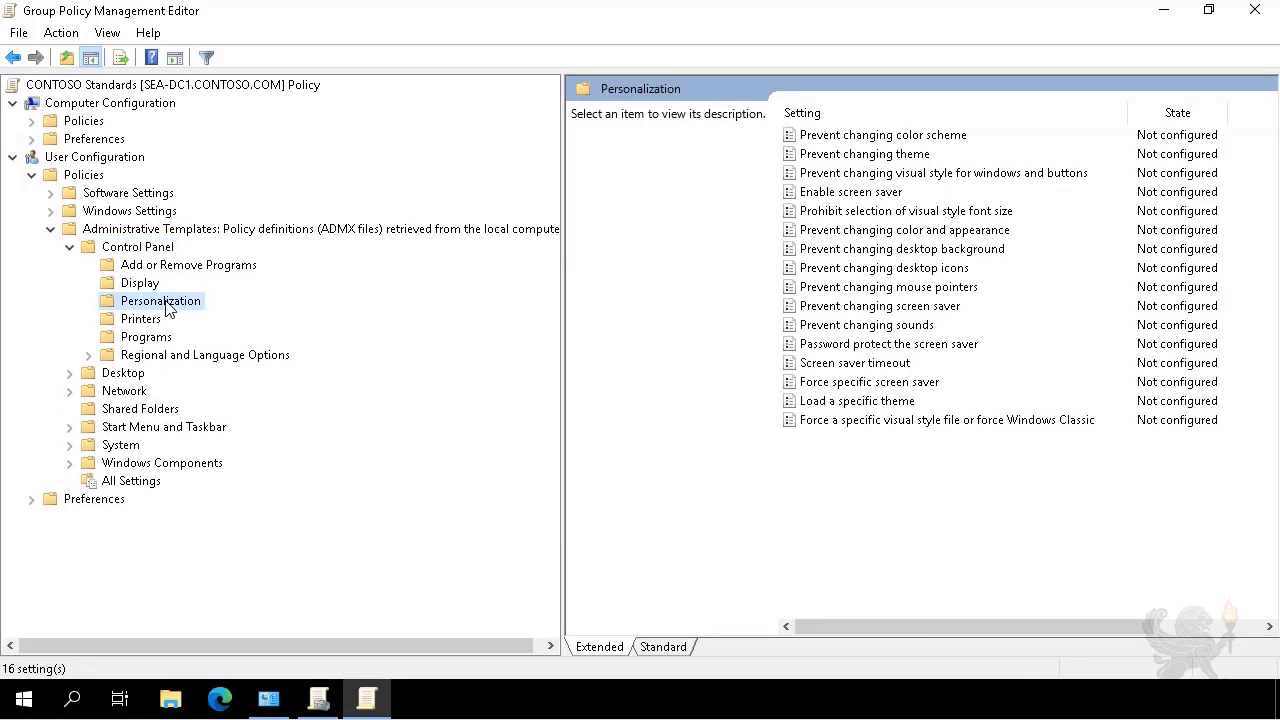
double_click(866, 370)
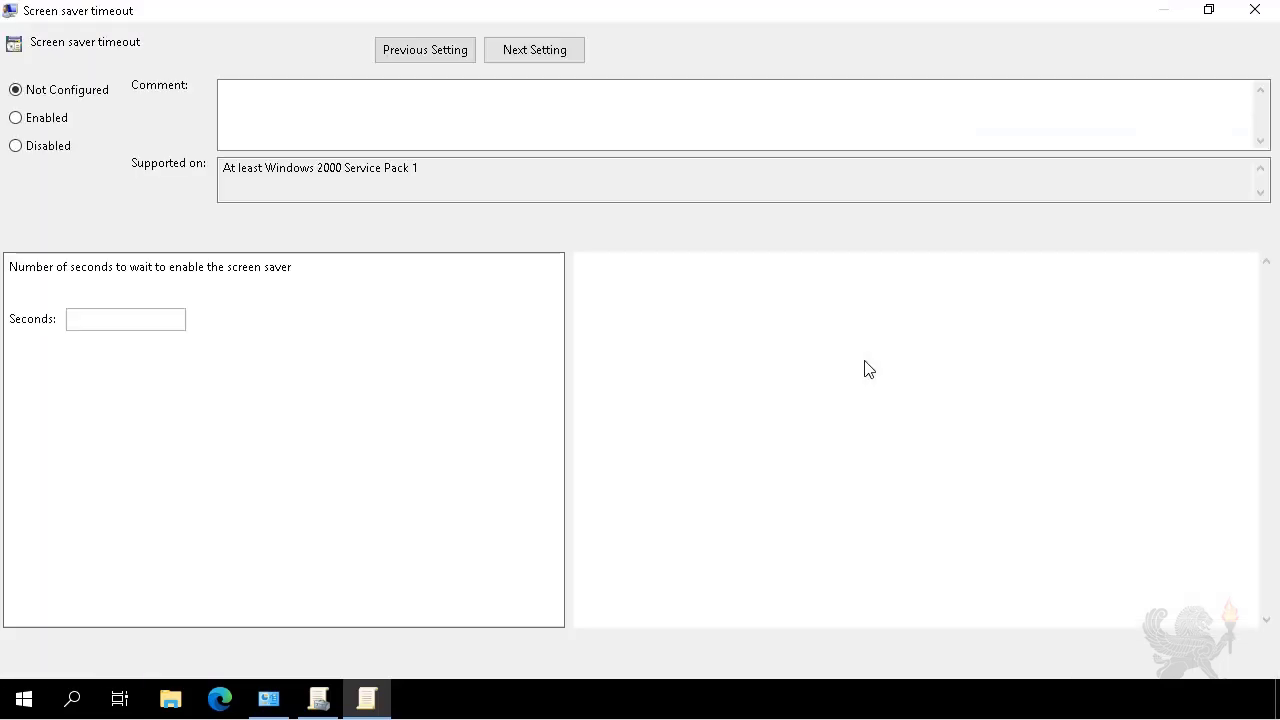
click(49, 125)
click(94, 318)
key(Home)
key(shift+Right)
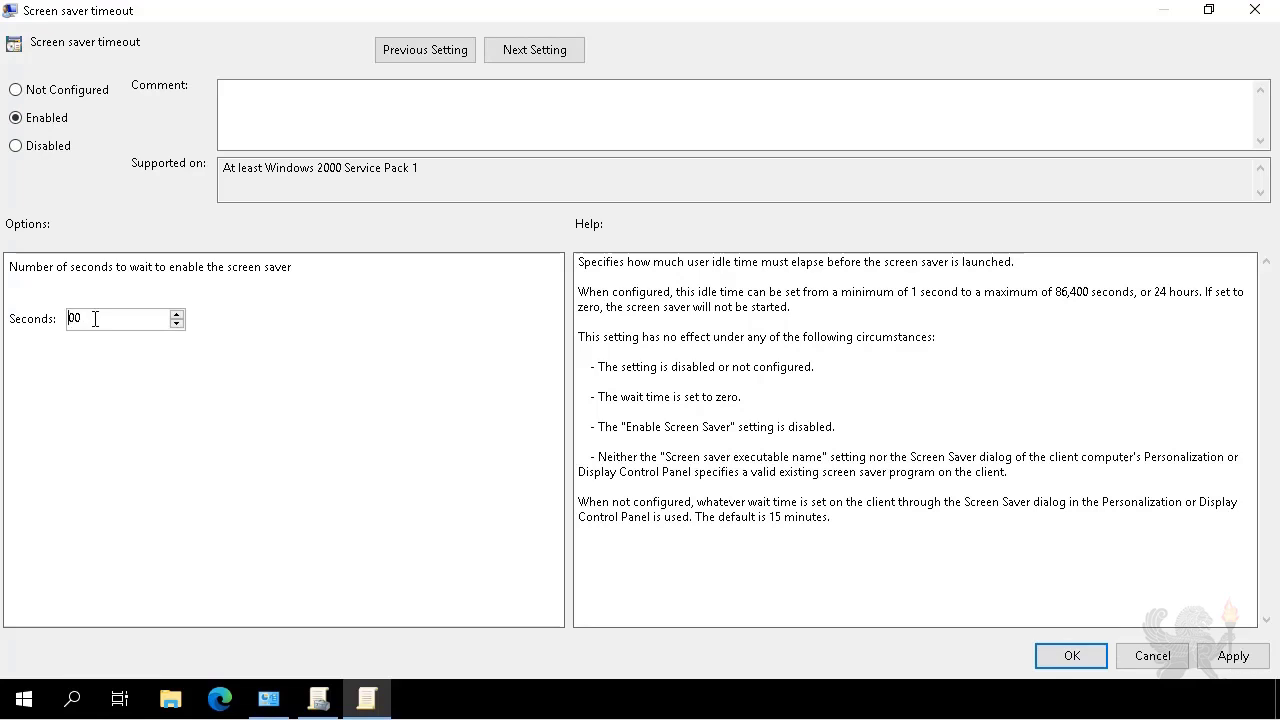
text(6)
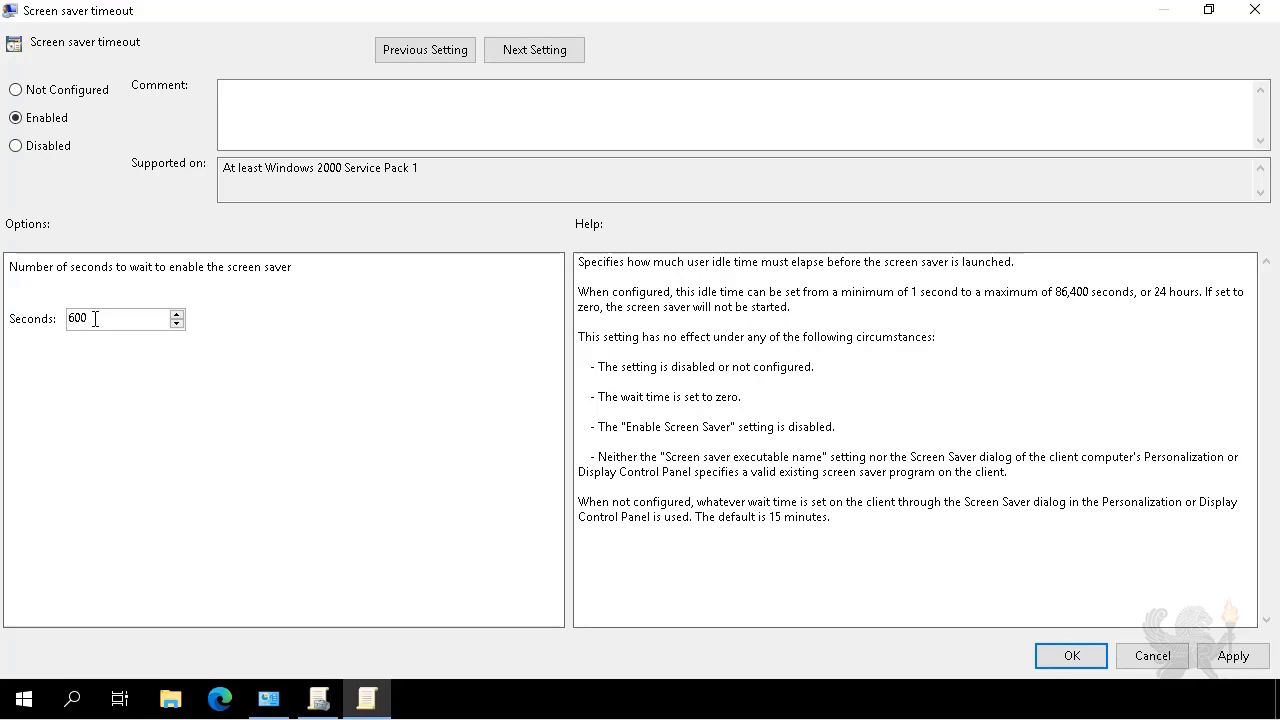
click(1222, 659)
click(1065, 665)
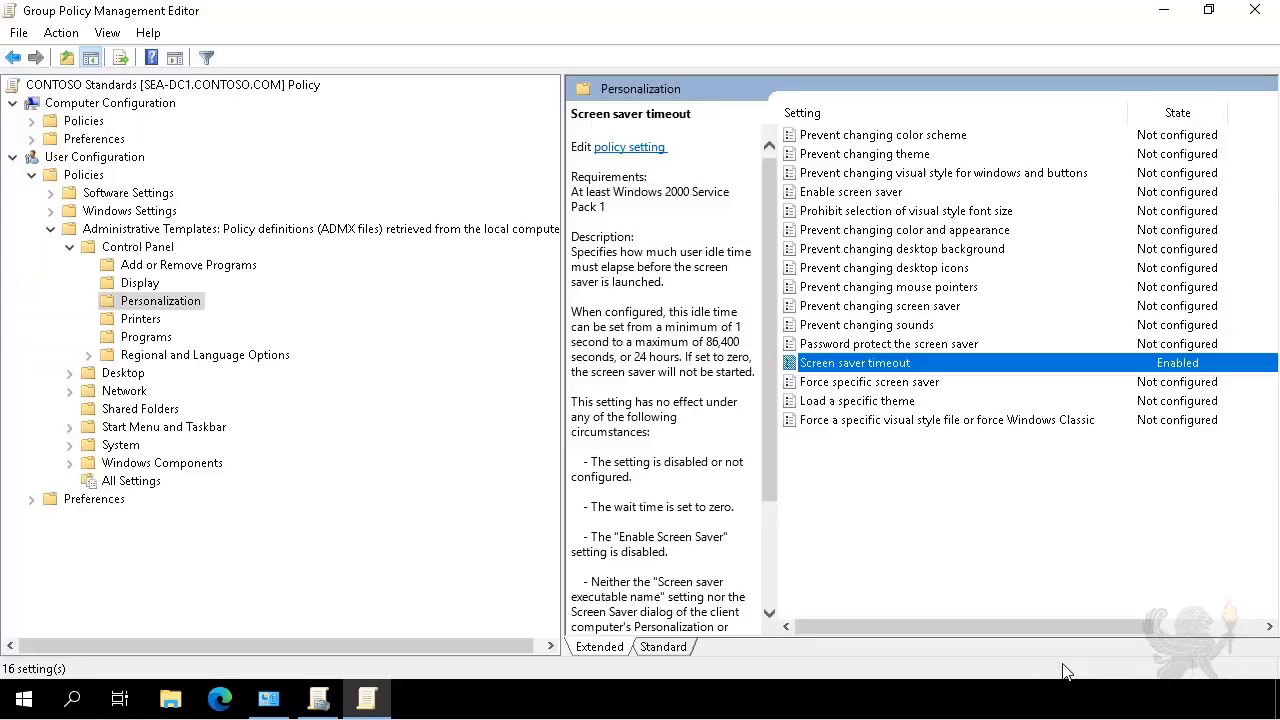
Set 'Password protect the screen saver' to Enabled.
double_click(871, 345)
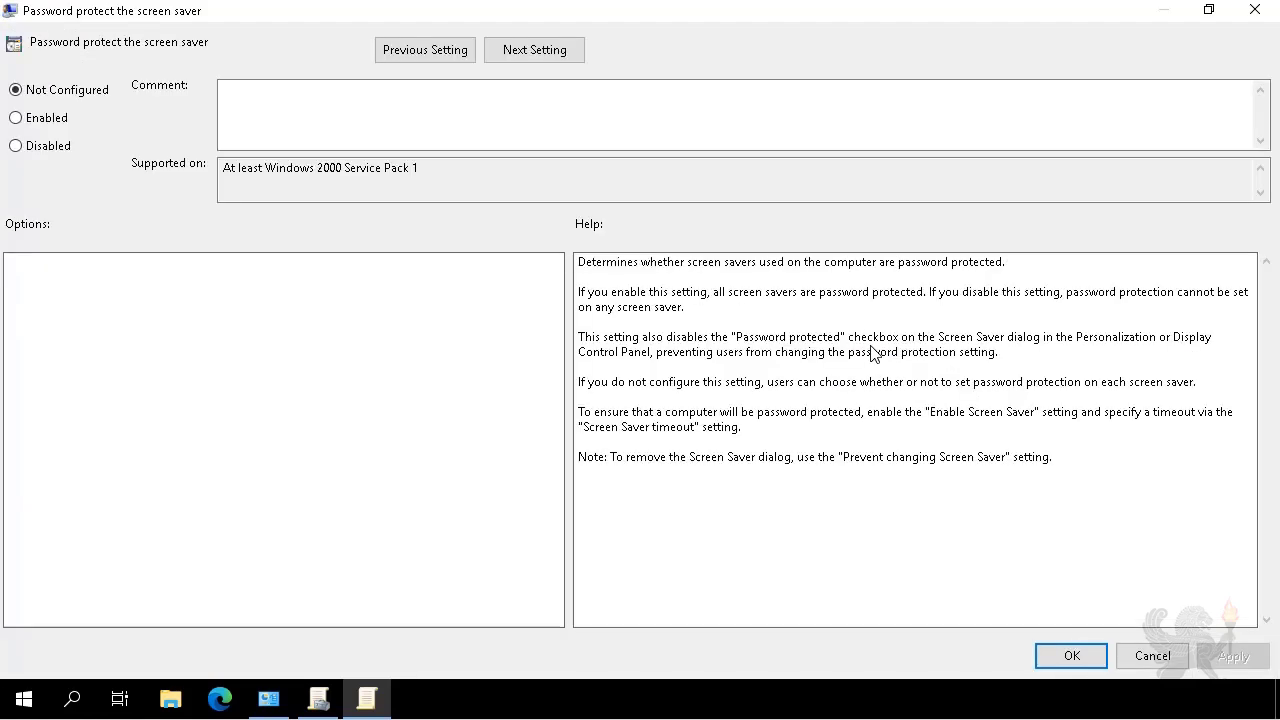
click(46, 119)
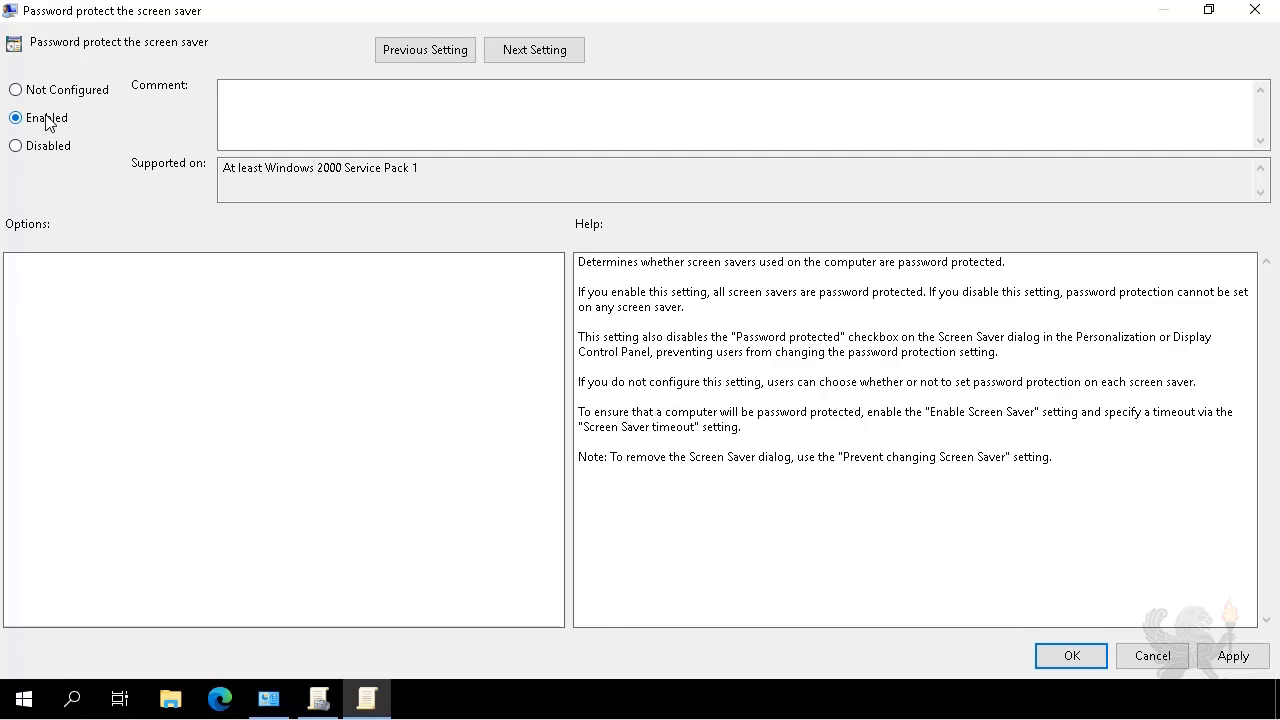
click(1091, 664)
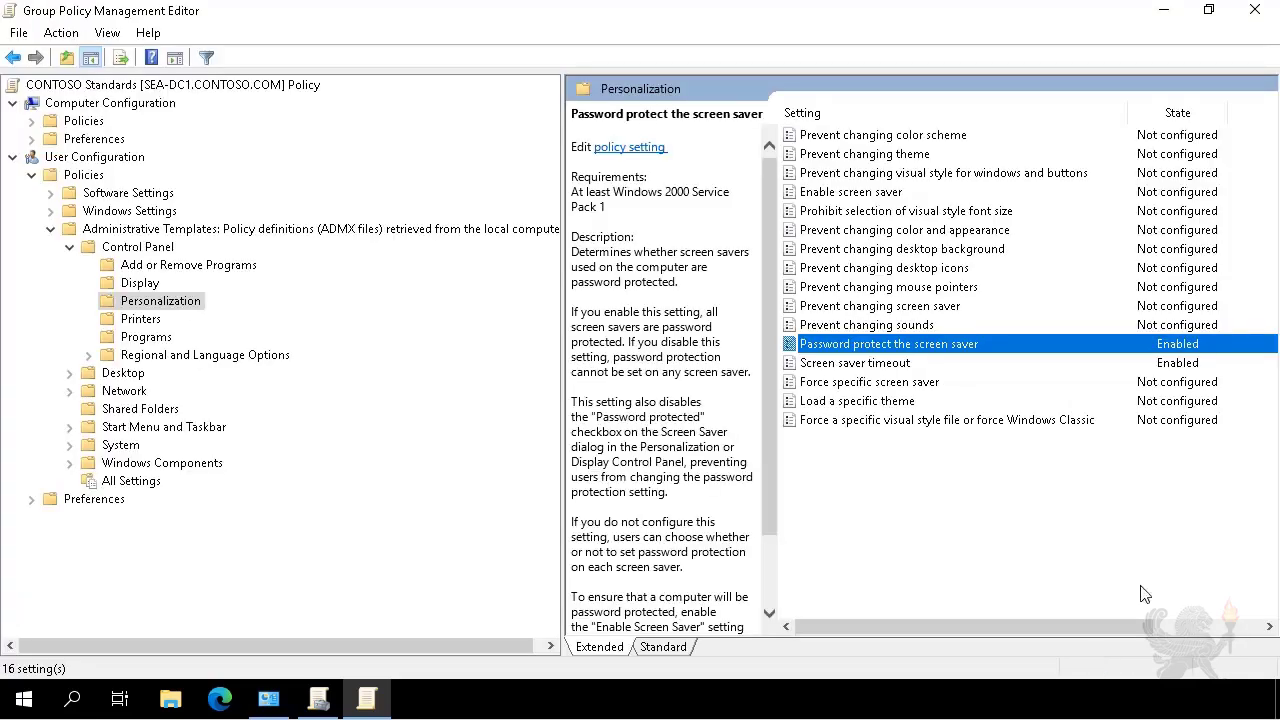
Close the editor and link the existing CONTOSO Standards GPO to Contoso.com.
click(1255, 12)
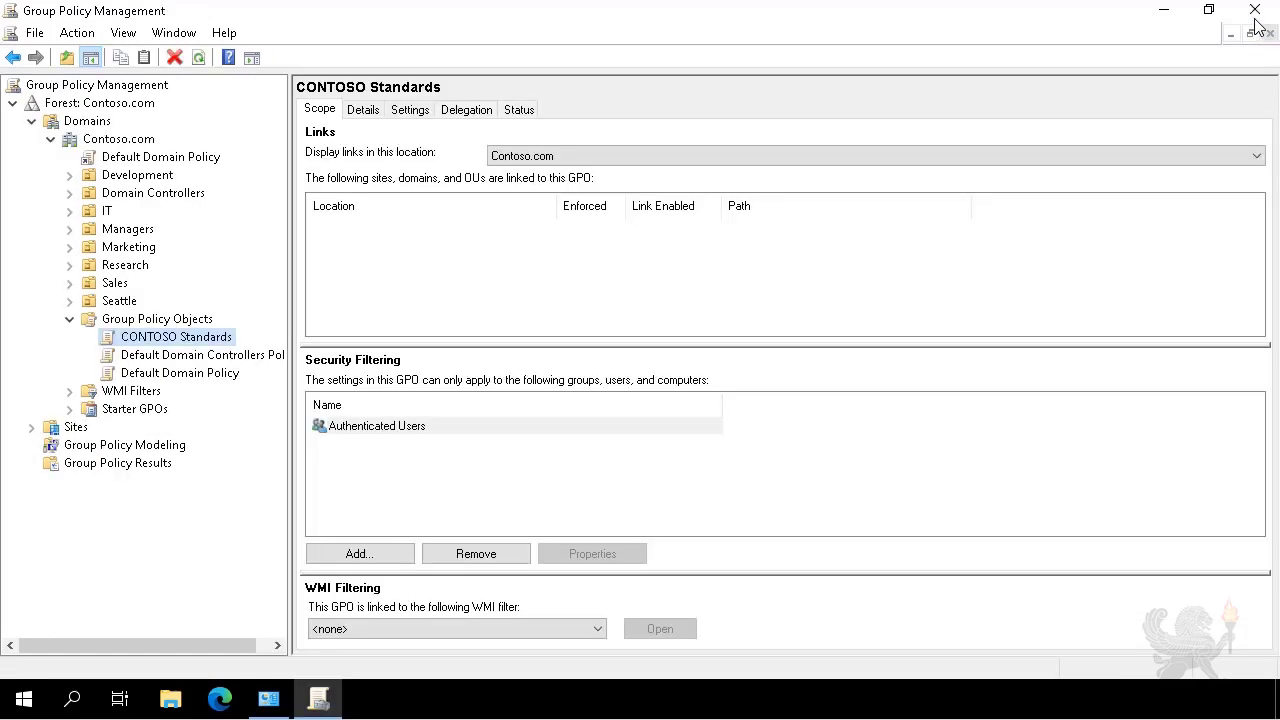
click(120, 139)
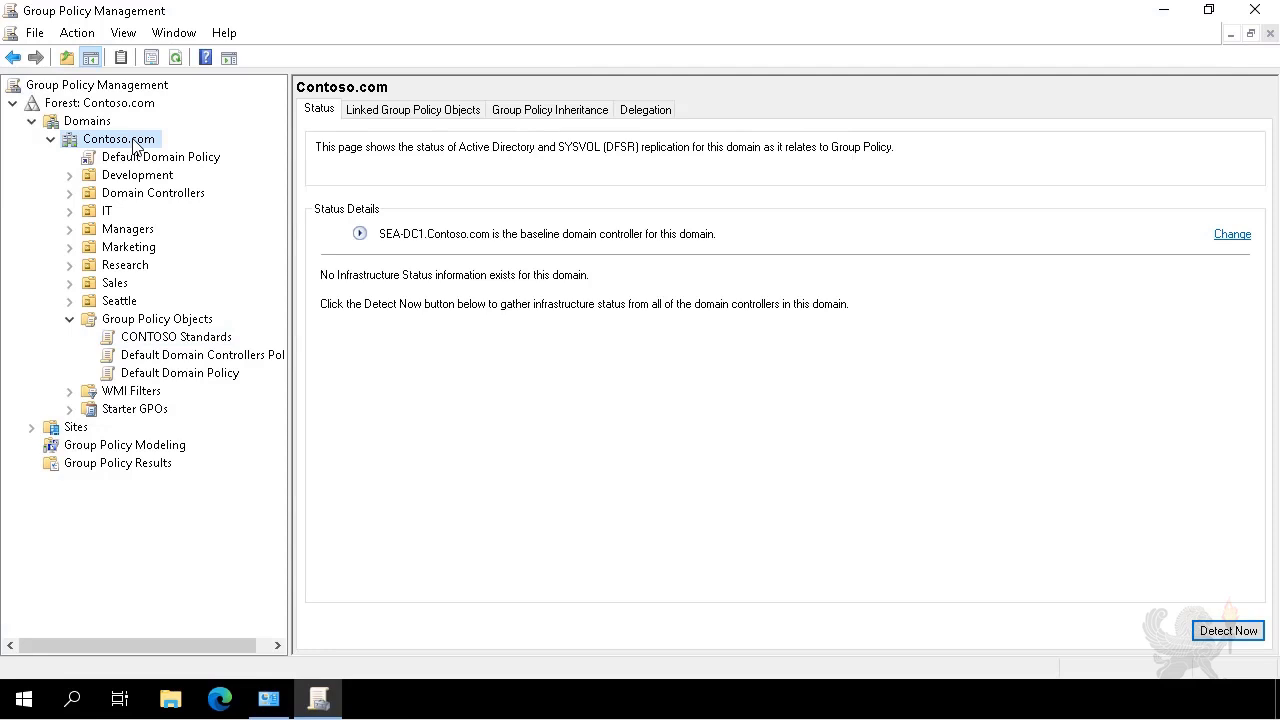
right_click(136, 146)
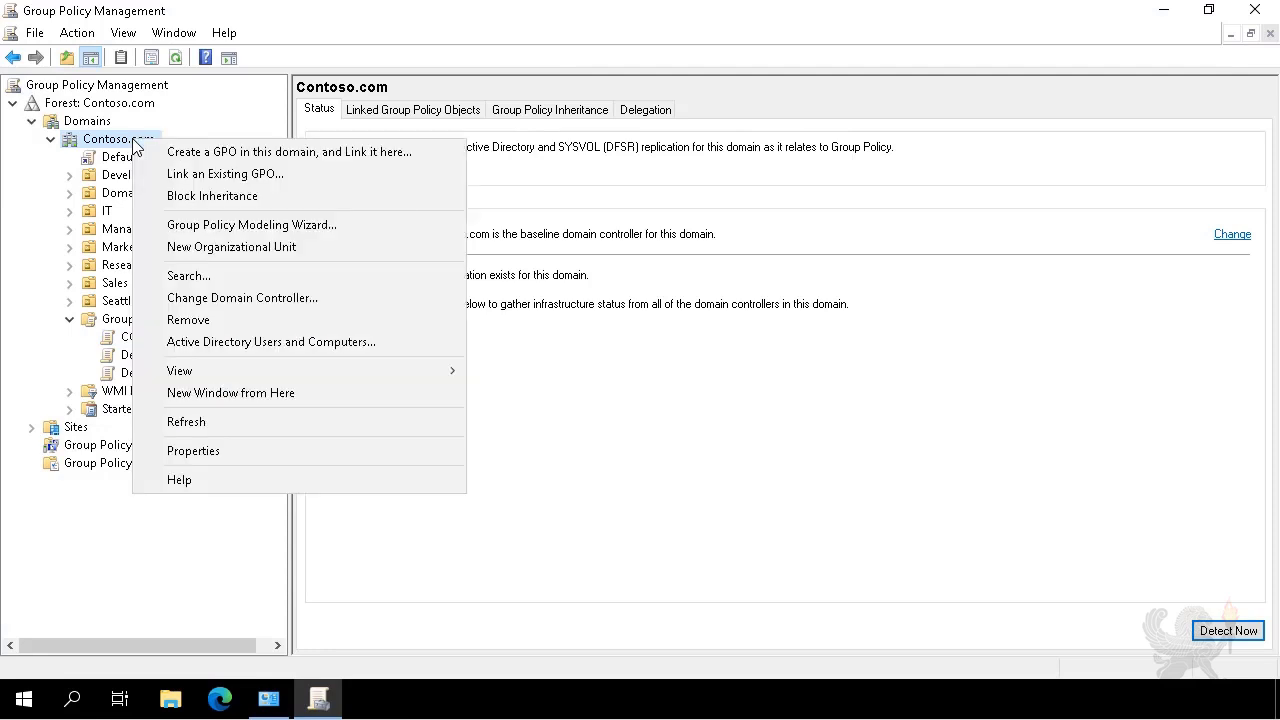
click(192, 184)
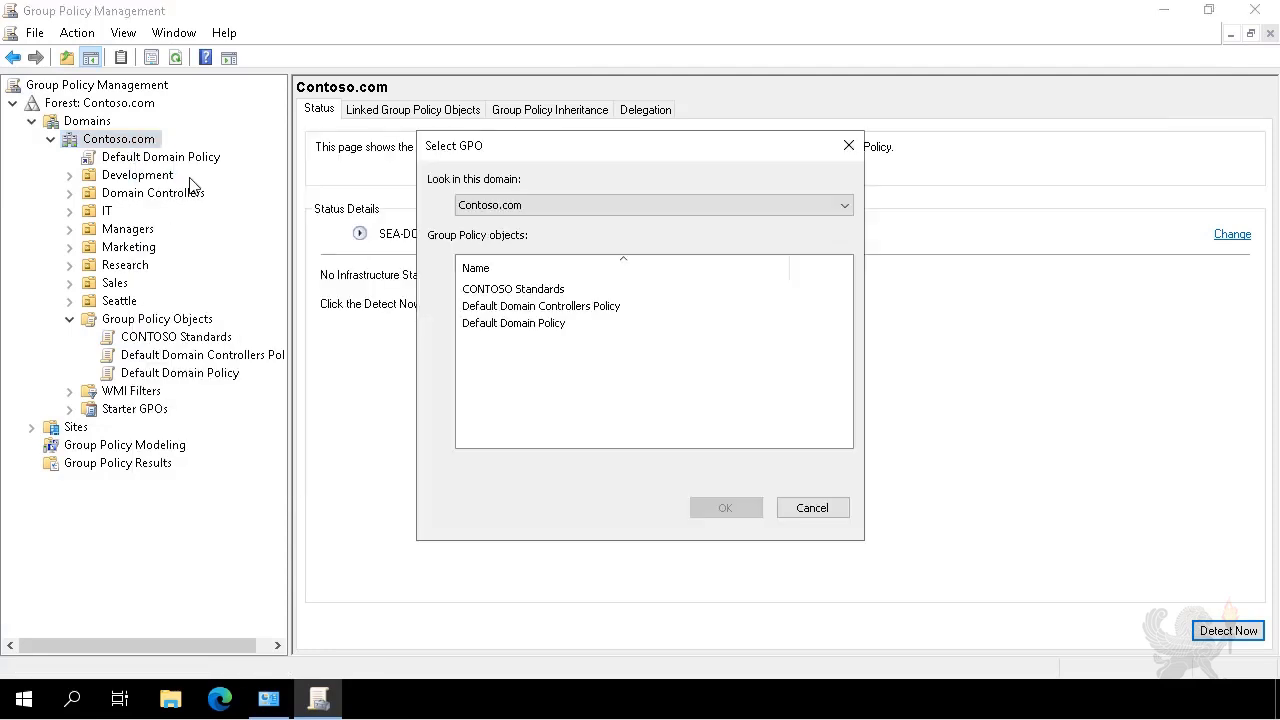
click(524, 291)
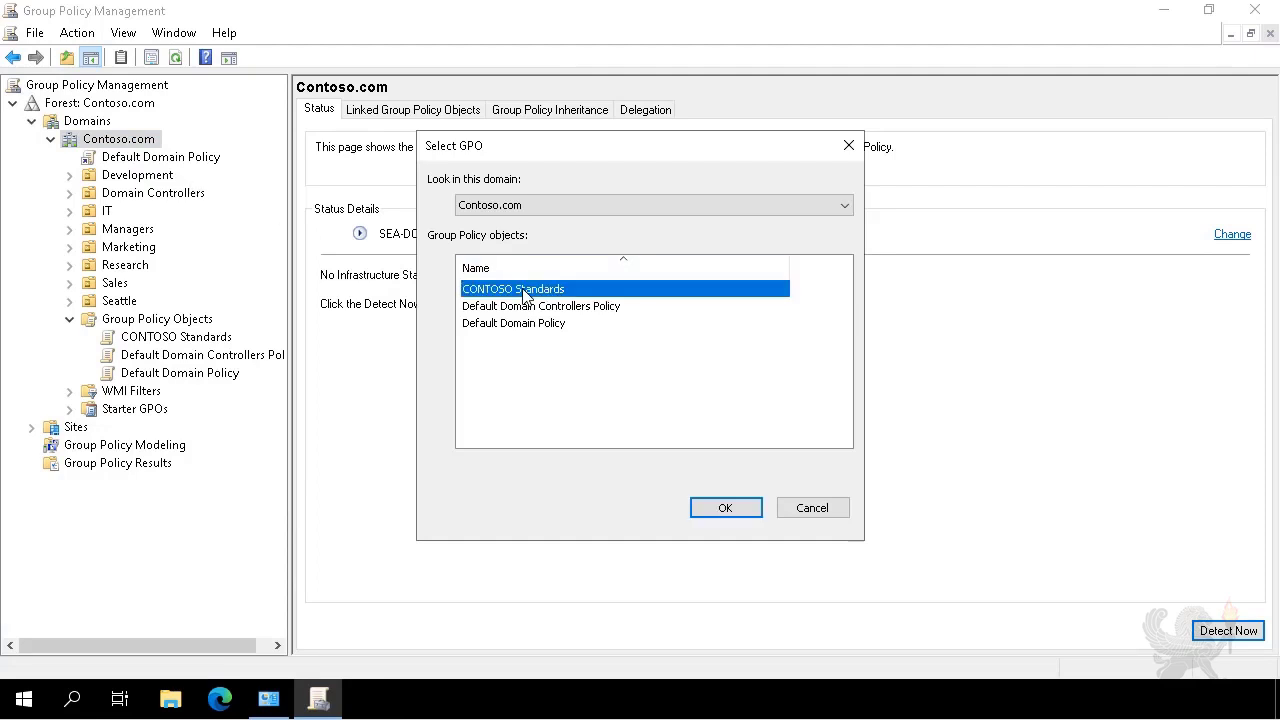
click(723, 507)
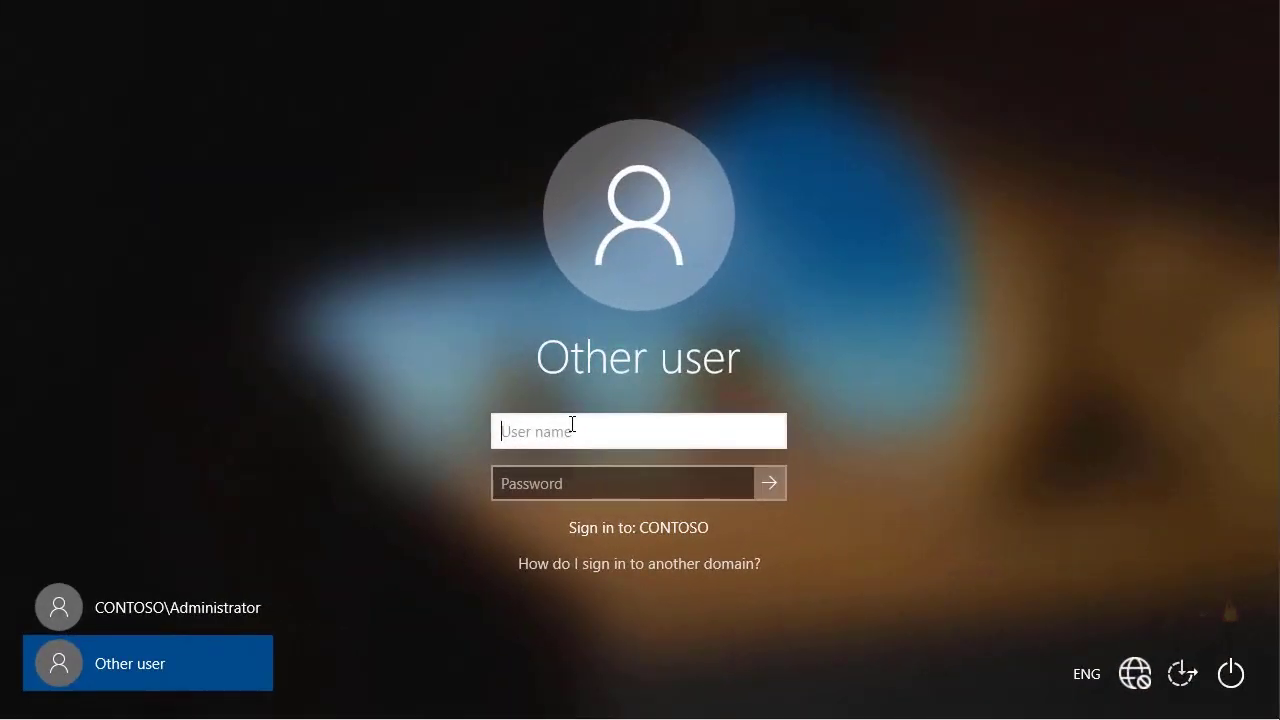
Sign in to the CONTOSO domain with the test user's user name and password.
text(ty)
key(Tab)
text(Pa$$w0rd)
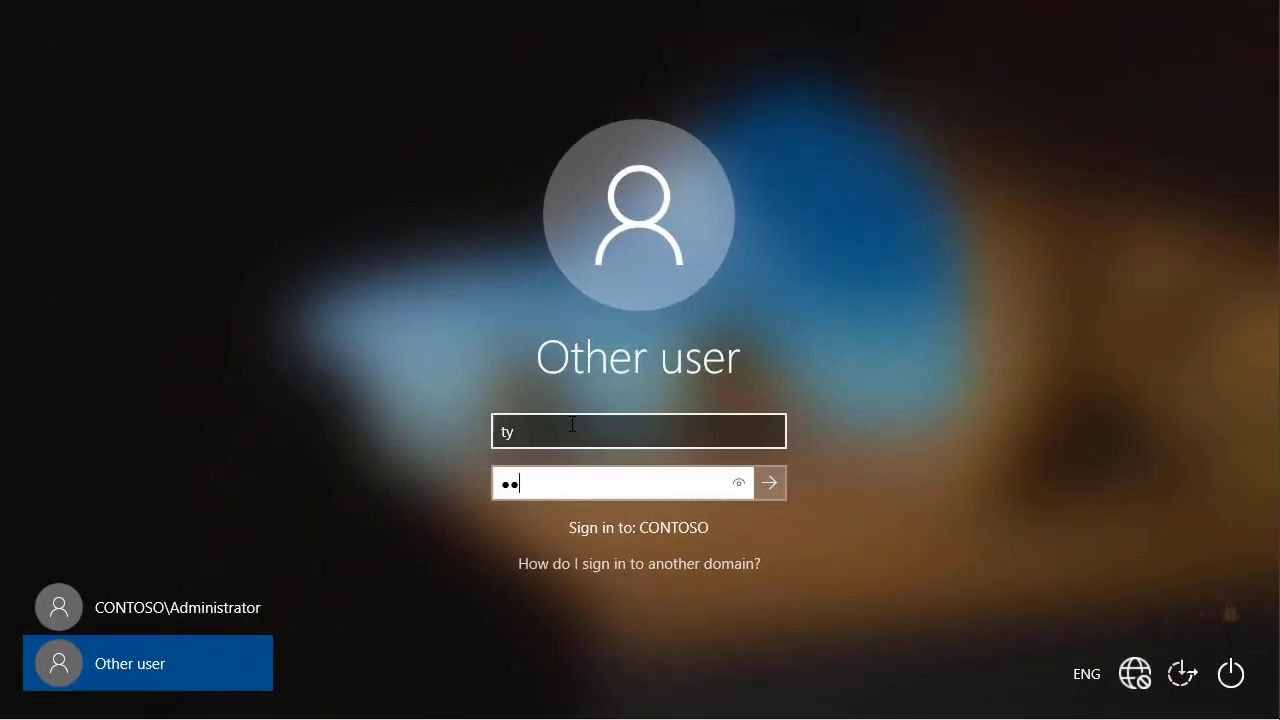
click(771, 483)
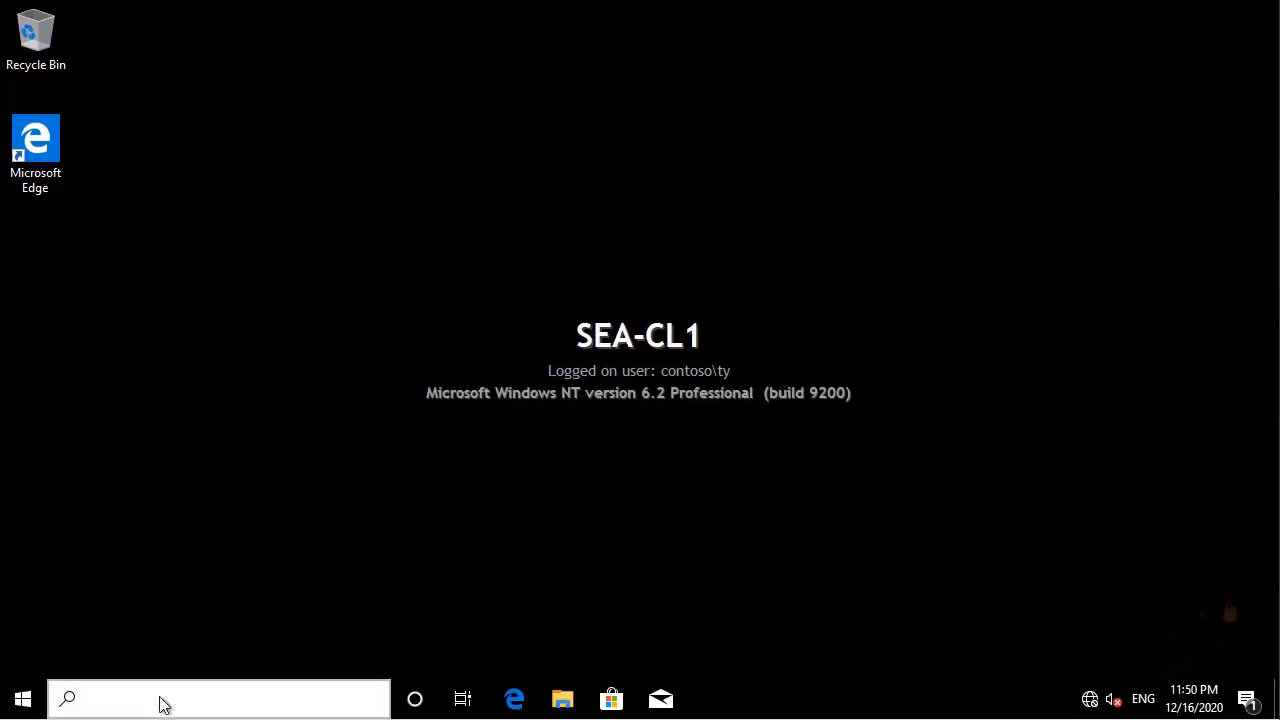
Open Control Panel, search 'screen', and check the locked 10-minute Screen Saver settings, then cancel.
click(164, 705)
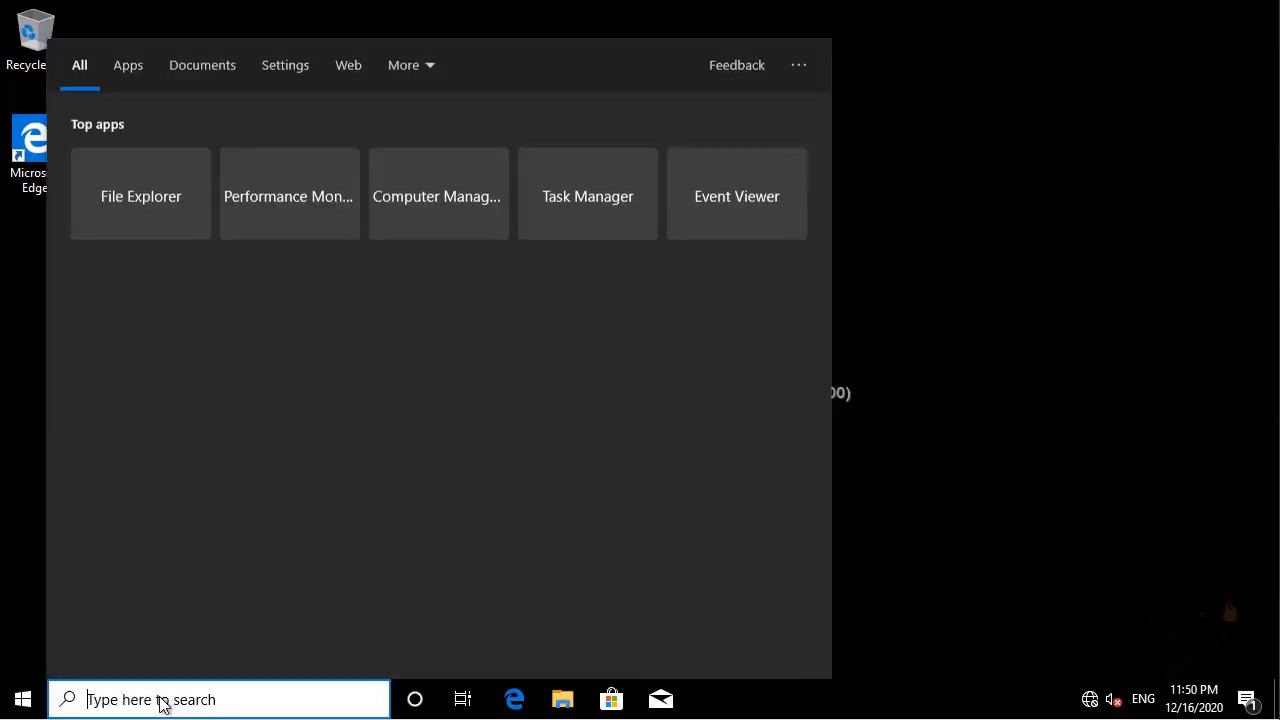
text(contr)
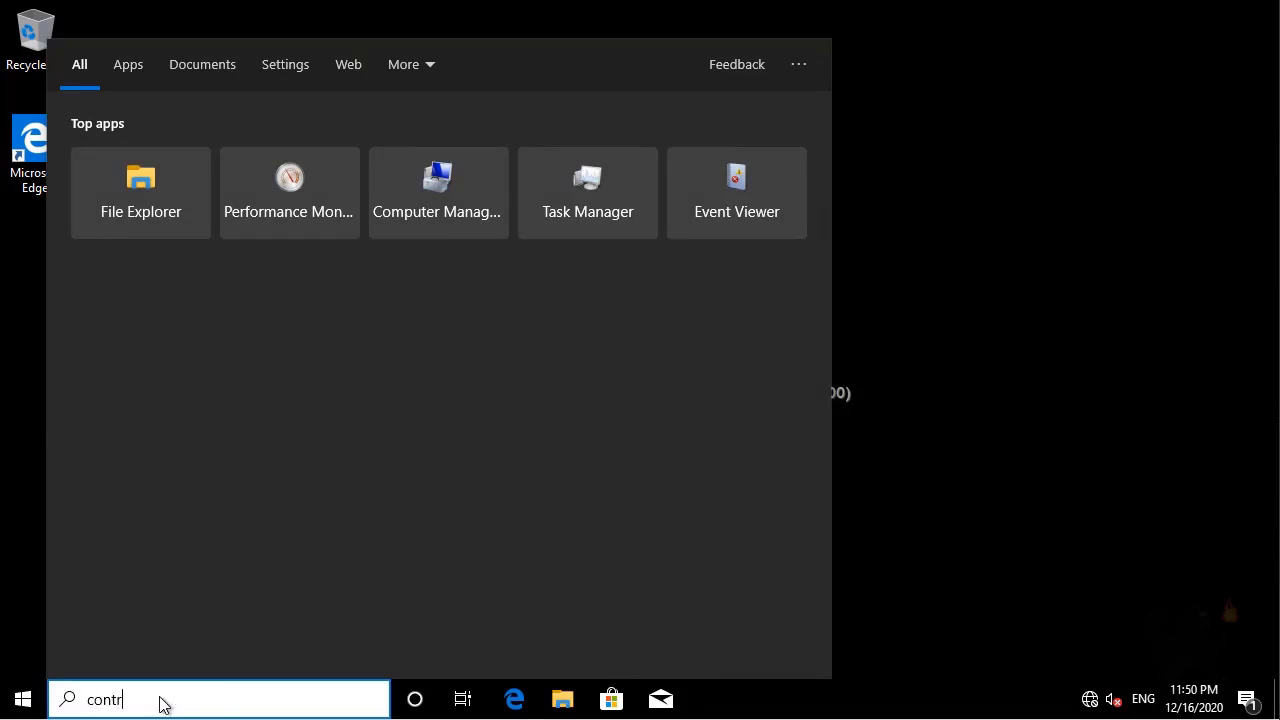
text(ol panel)
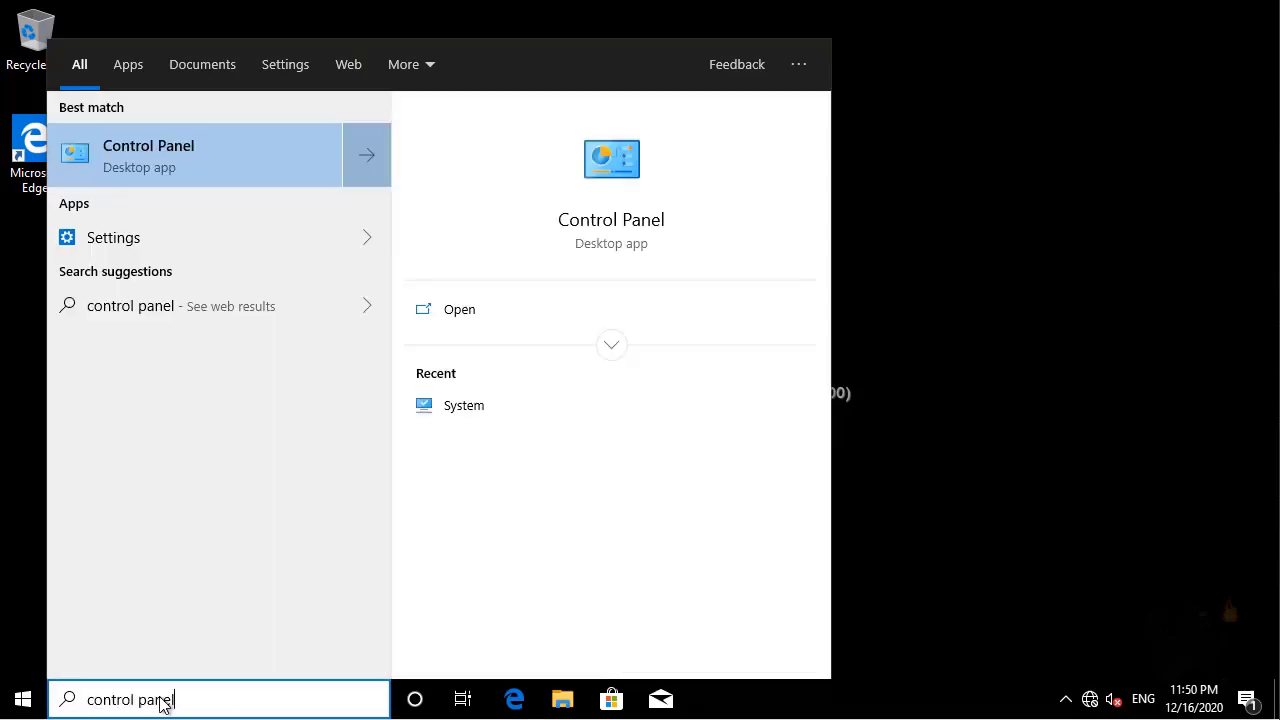
click(117, 150)
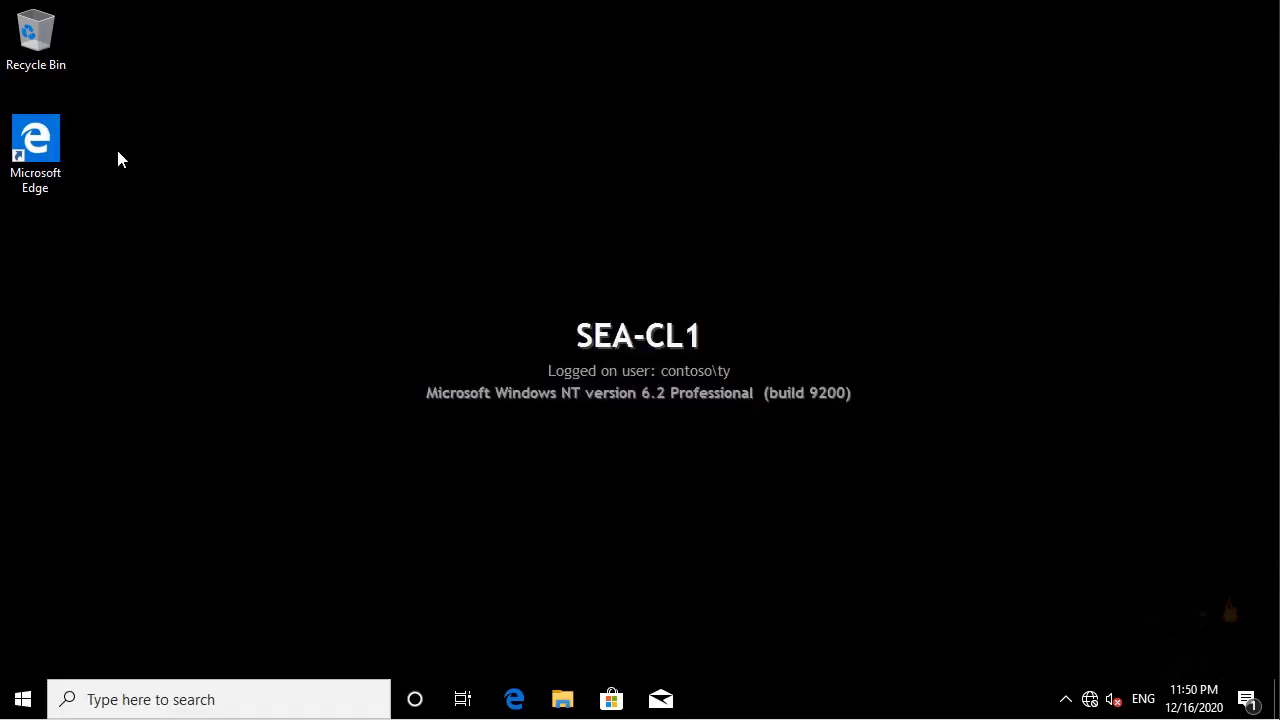
text(screen)
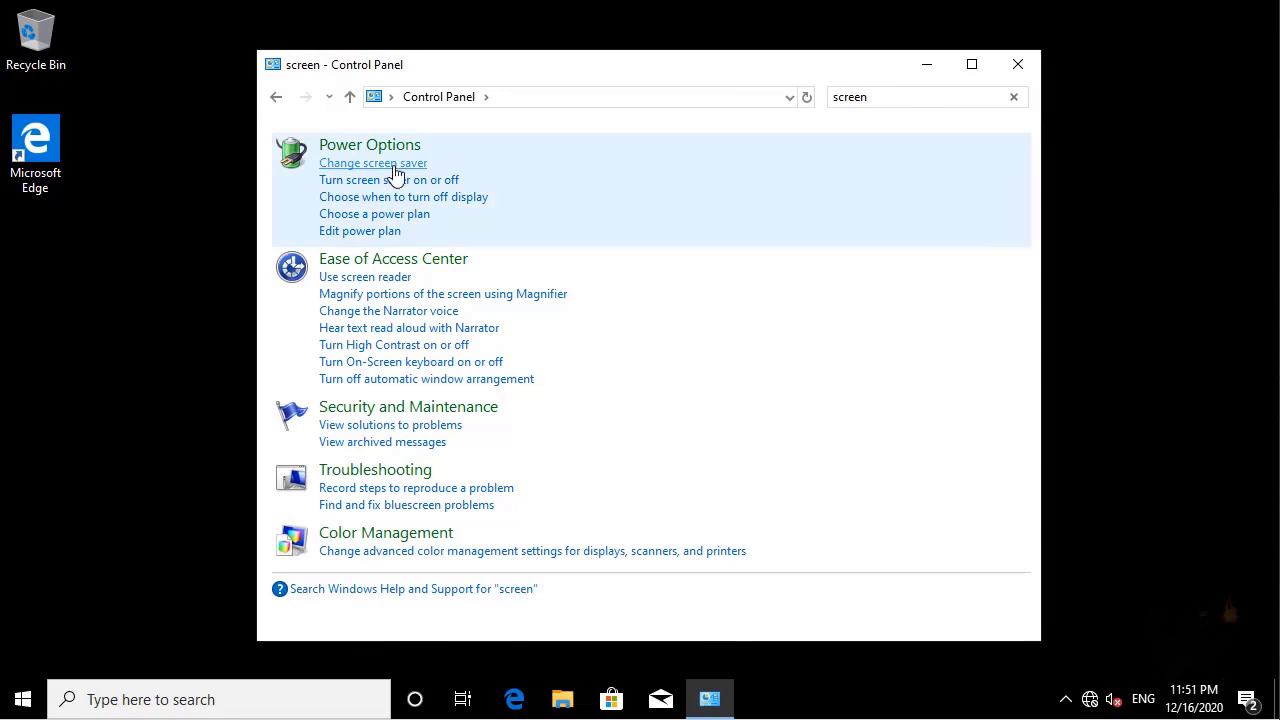
click(396, 175)
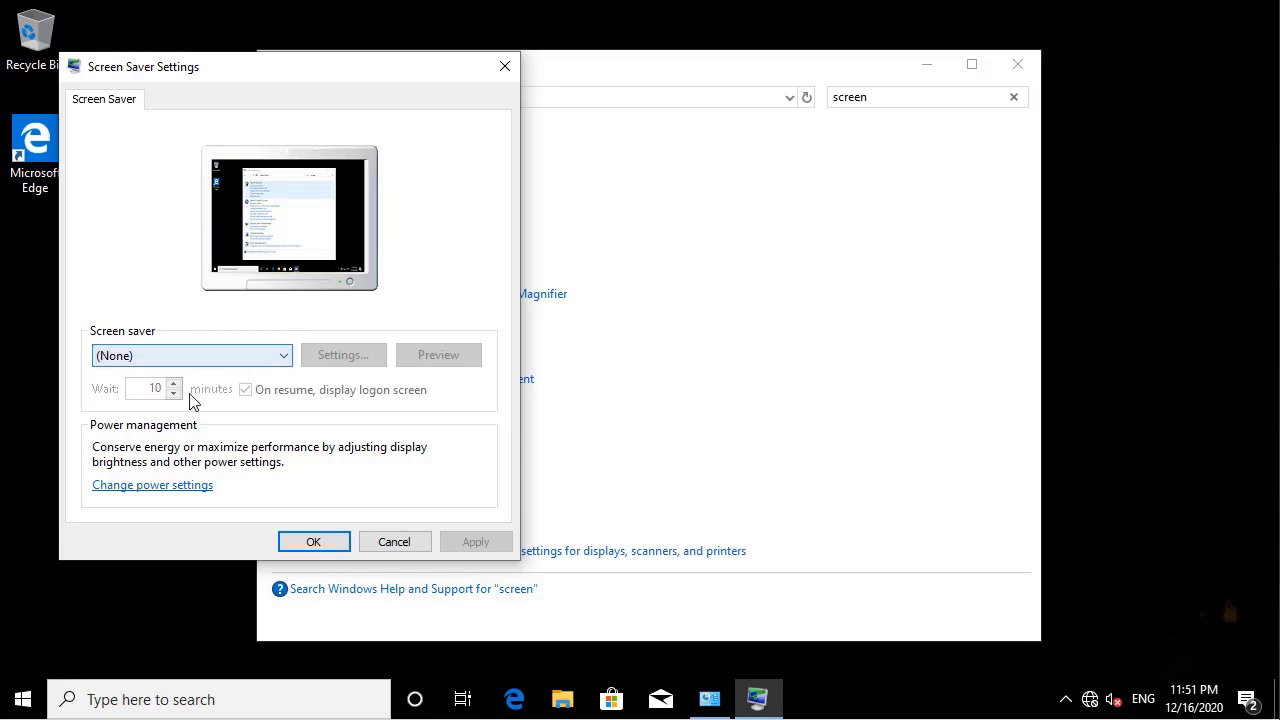
click(392, 546)
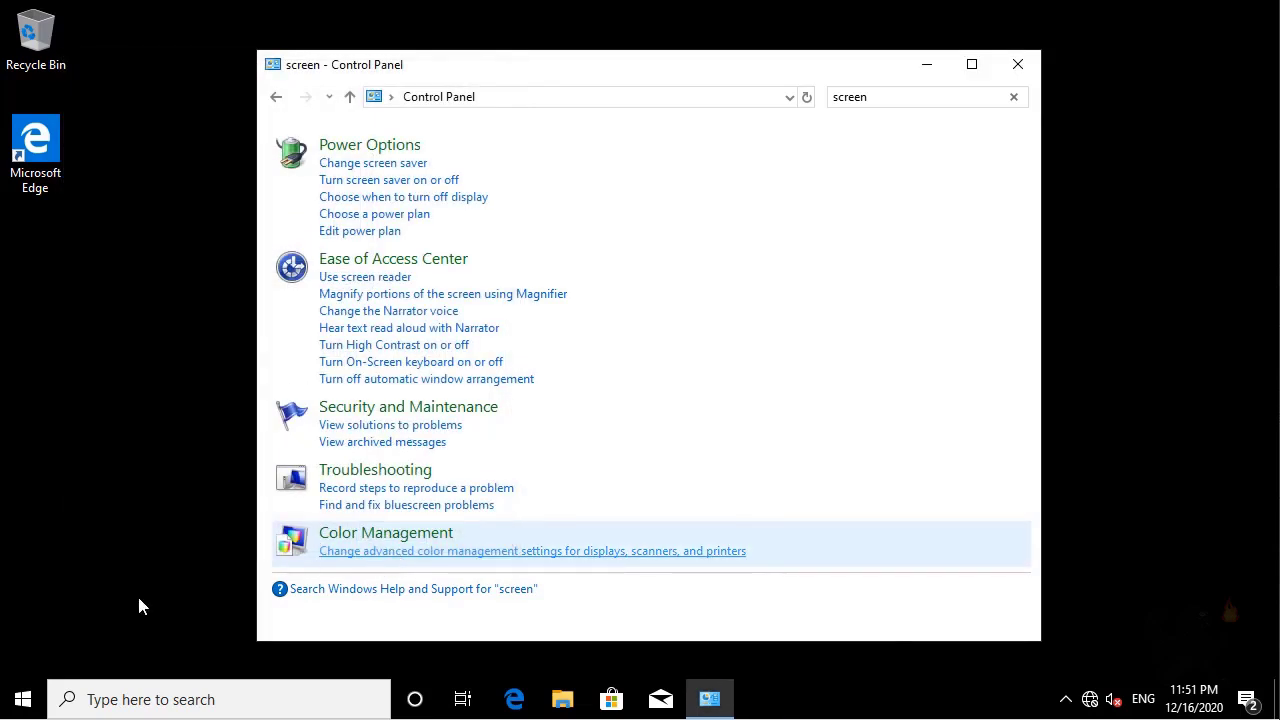
Run regedit and confirm registry editing is blocked by the administrator.
right_click(24, 702)
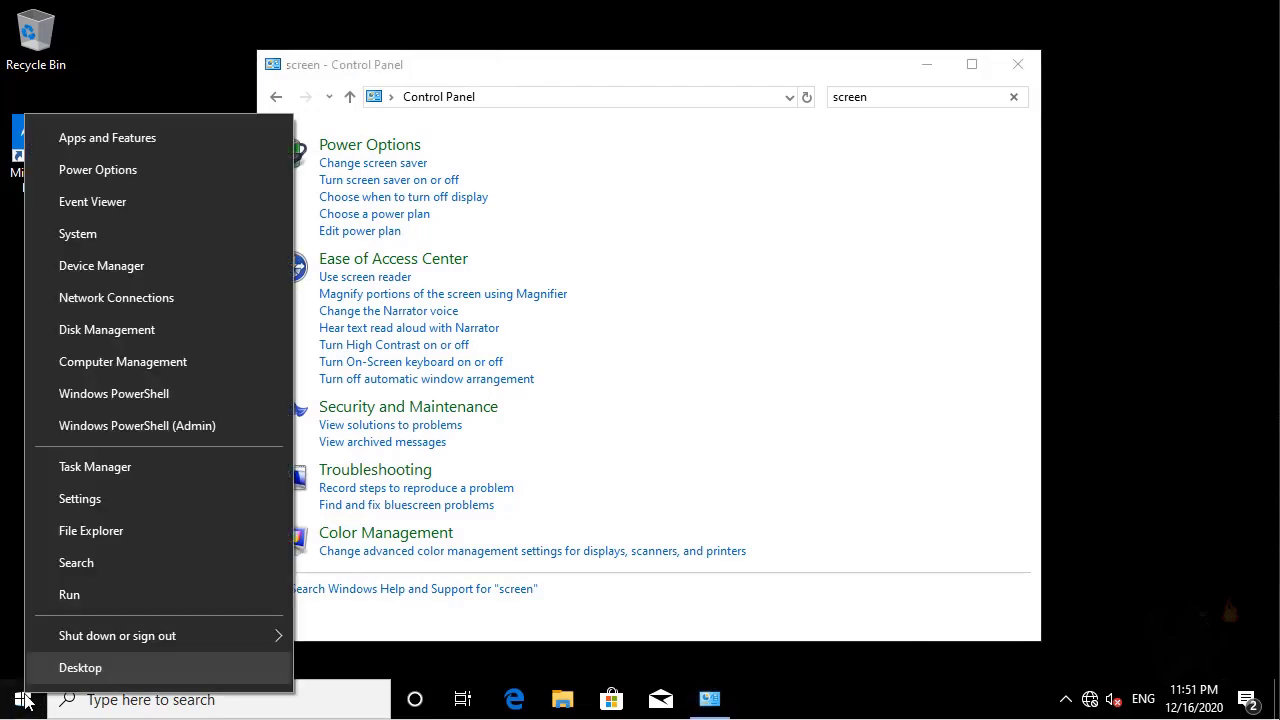
click(84, 594)
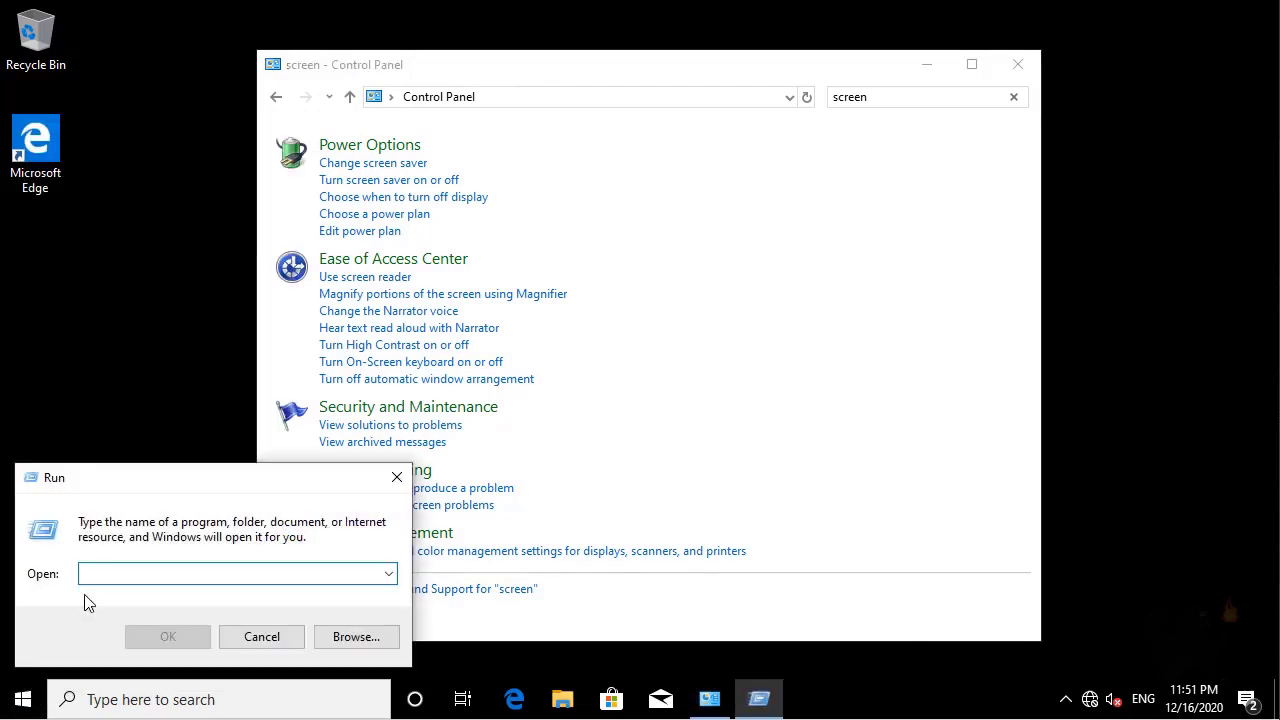
text(regedit)
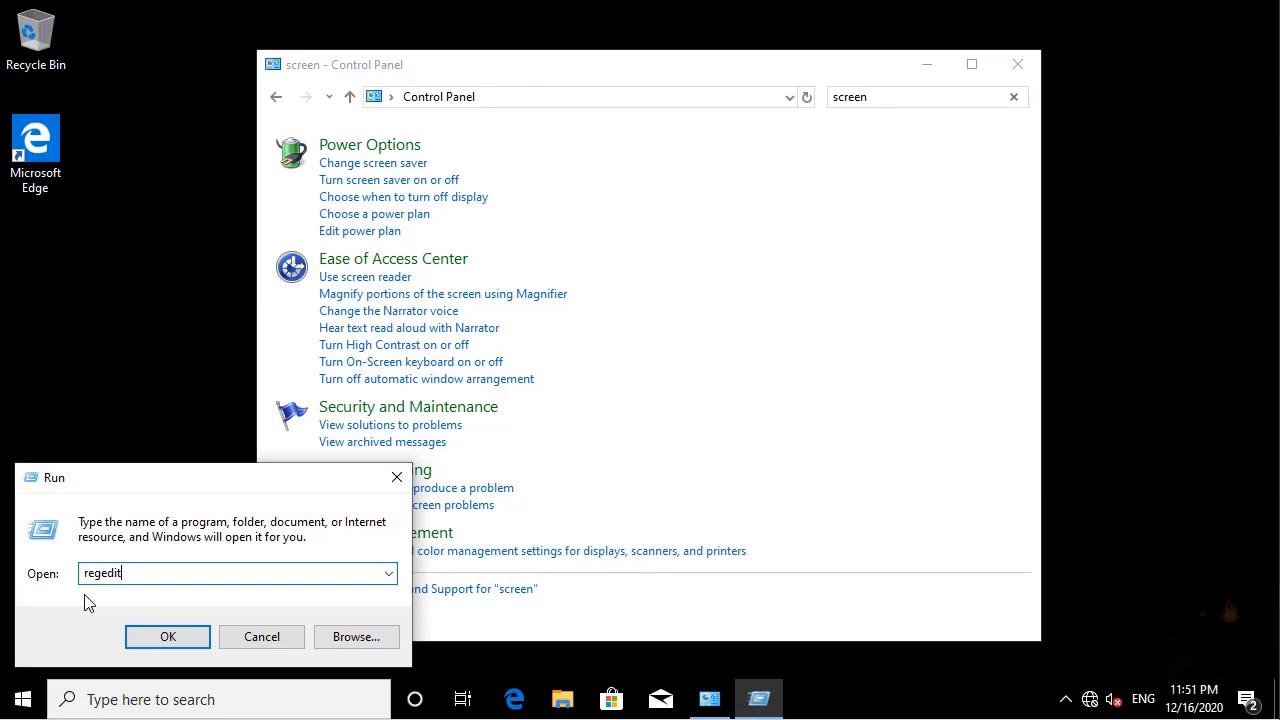
key(Return)
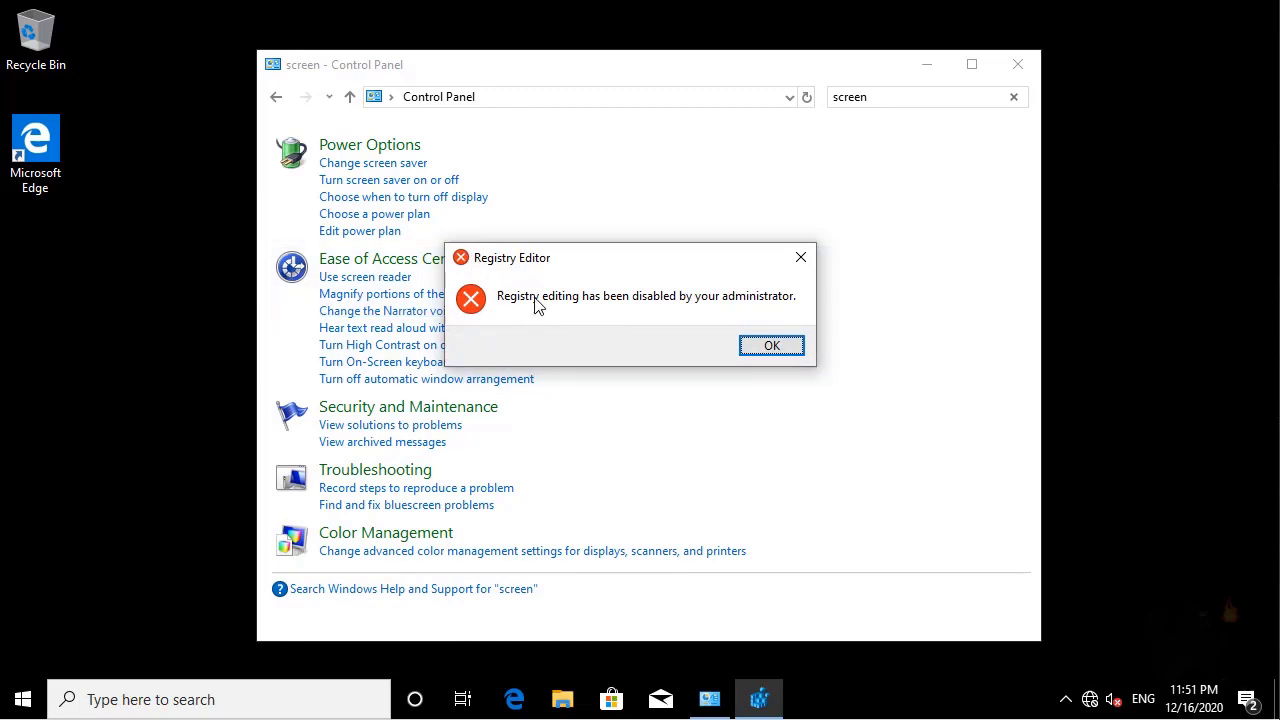
click(771, 346)
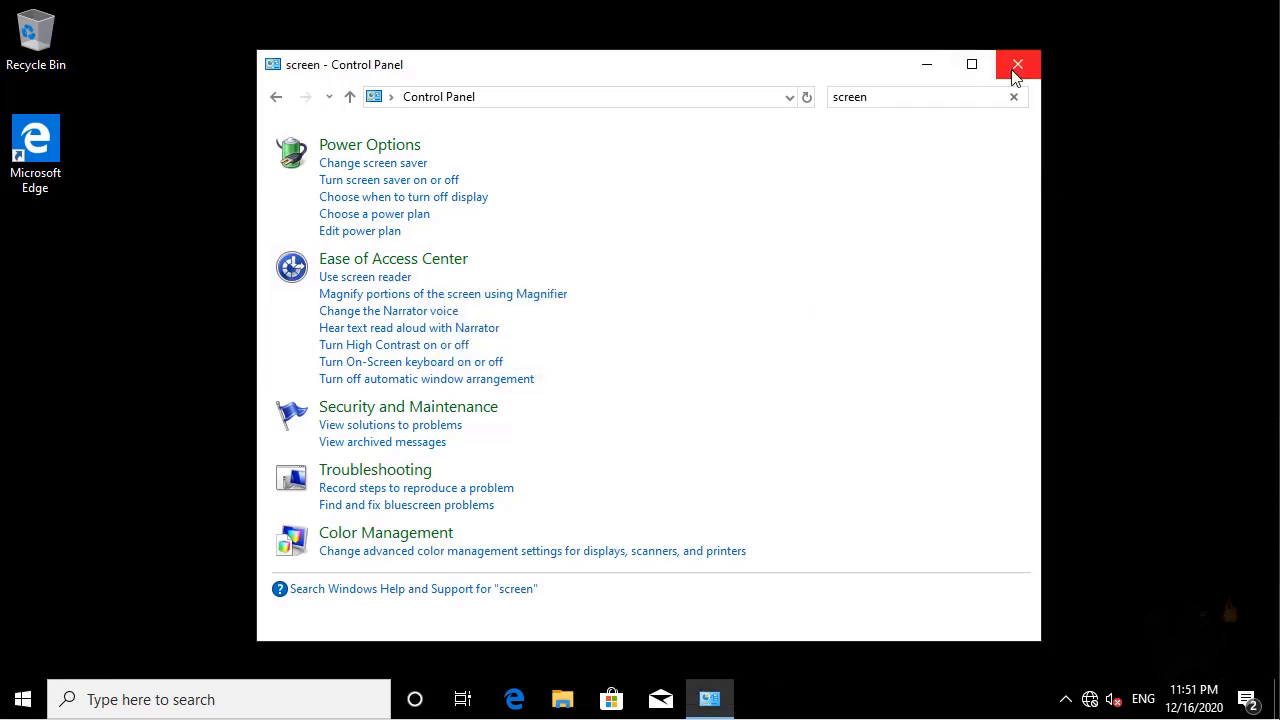
Close Control Panel and sign the test user out.
click(1015, 68)
click(14, 706)
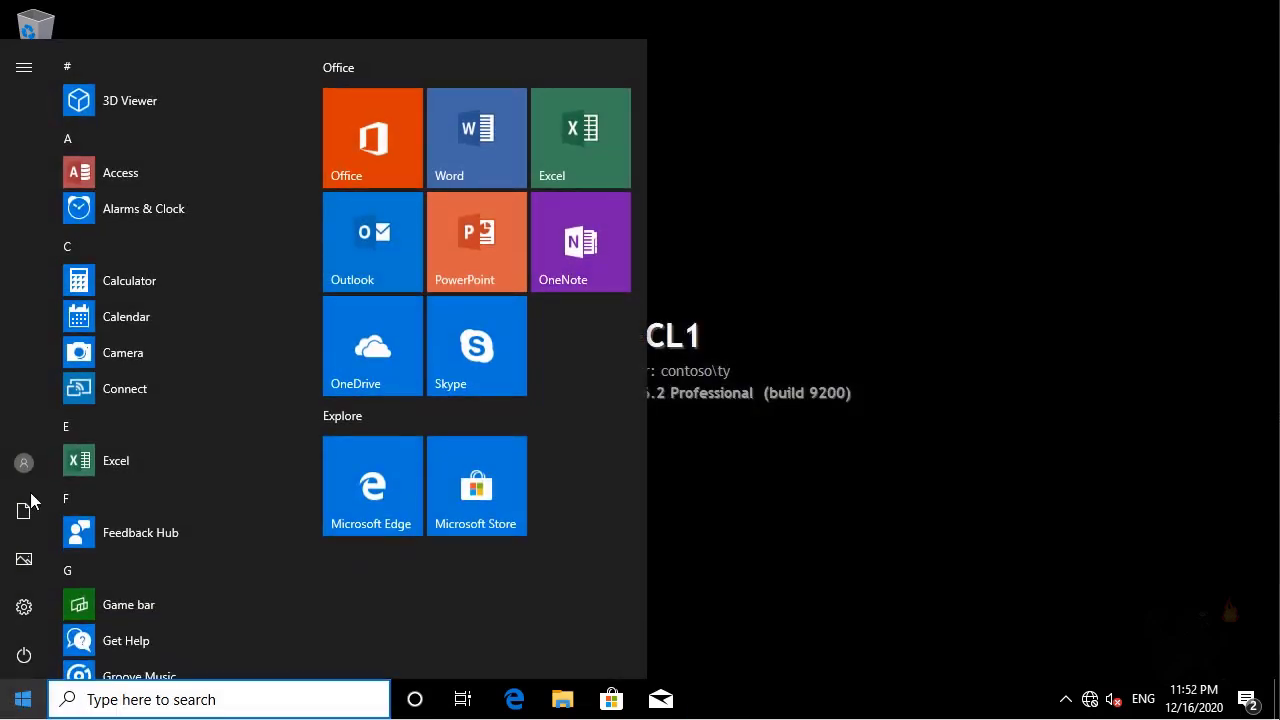
click(20, 472)
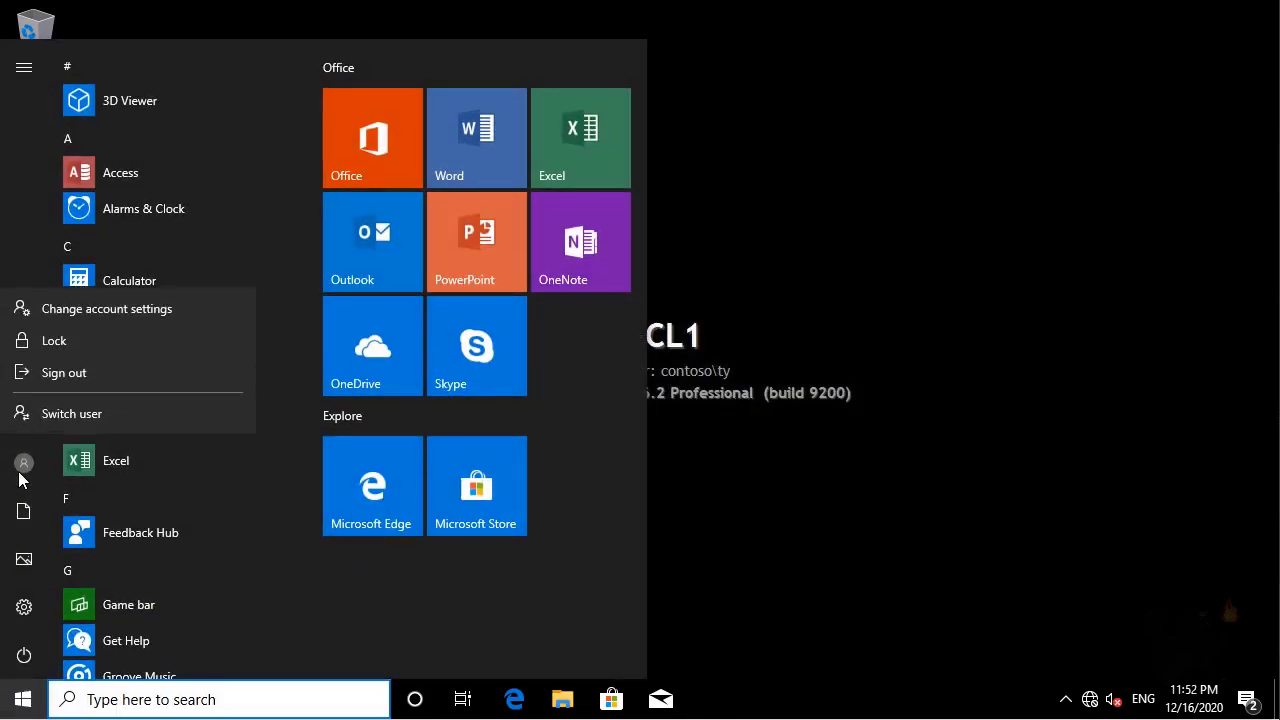
click(45, 372)
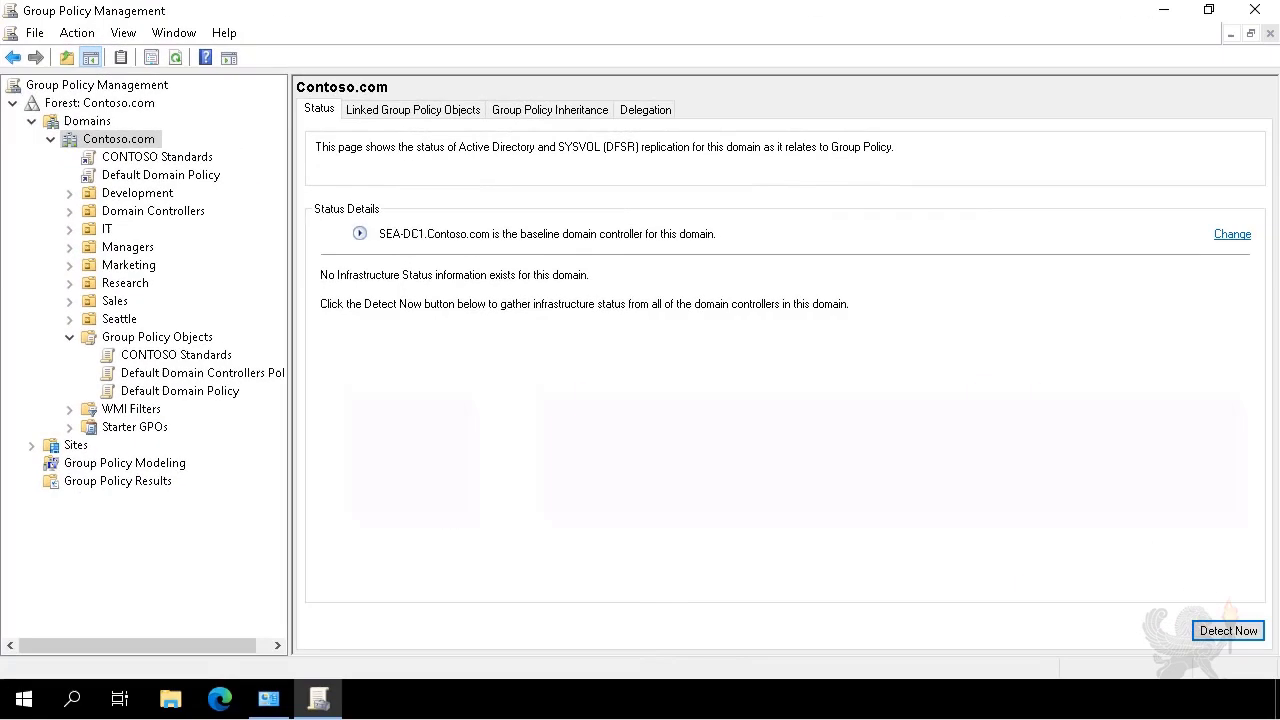
Create a GPO 'Seattle Application Override' linked to the Seattle OU, then bring up its link's actions.
click(117, 319)
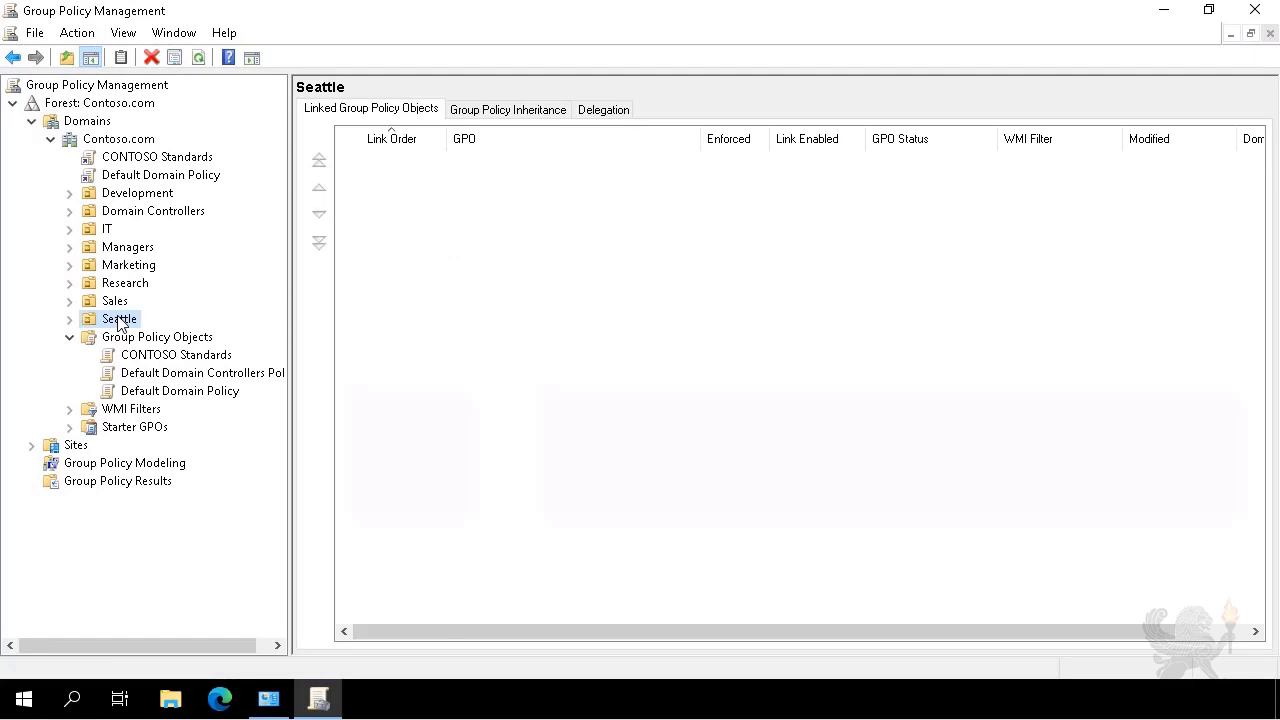
right_click(118, 320)
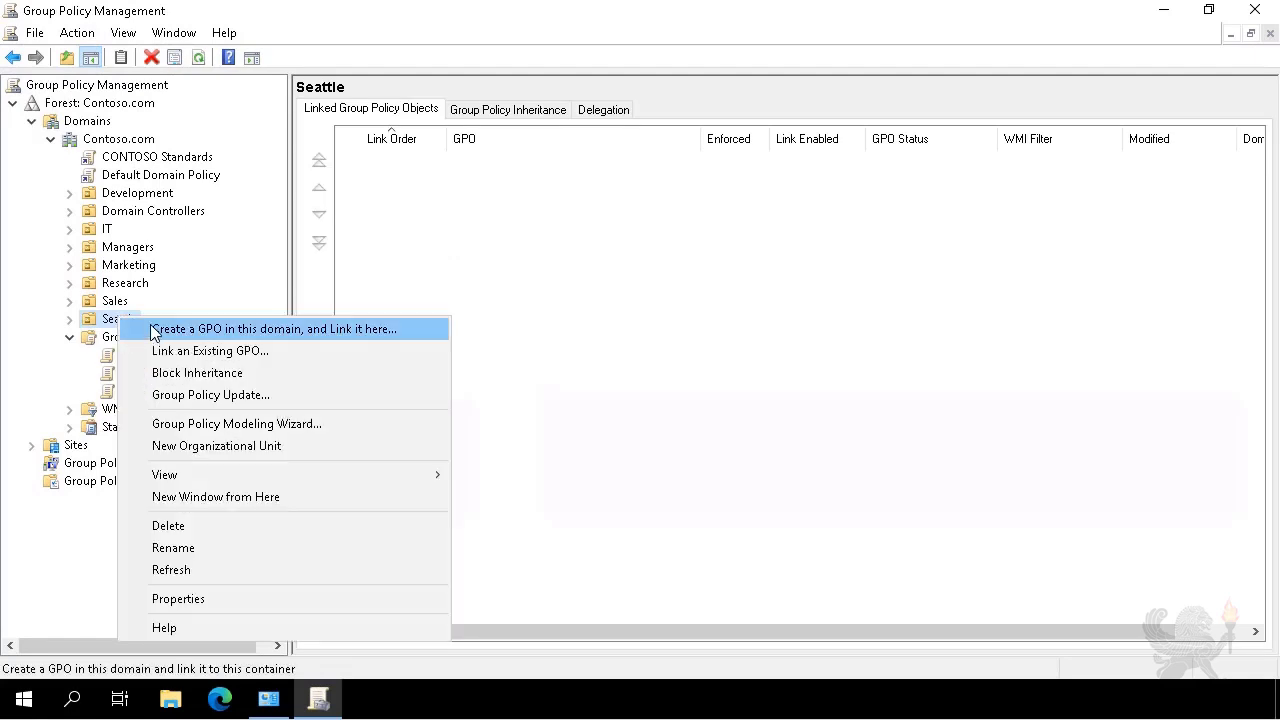
click(152, 329)
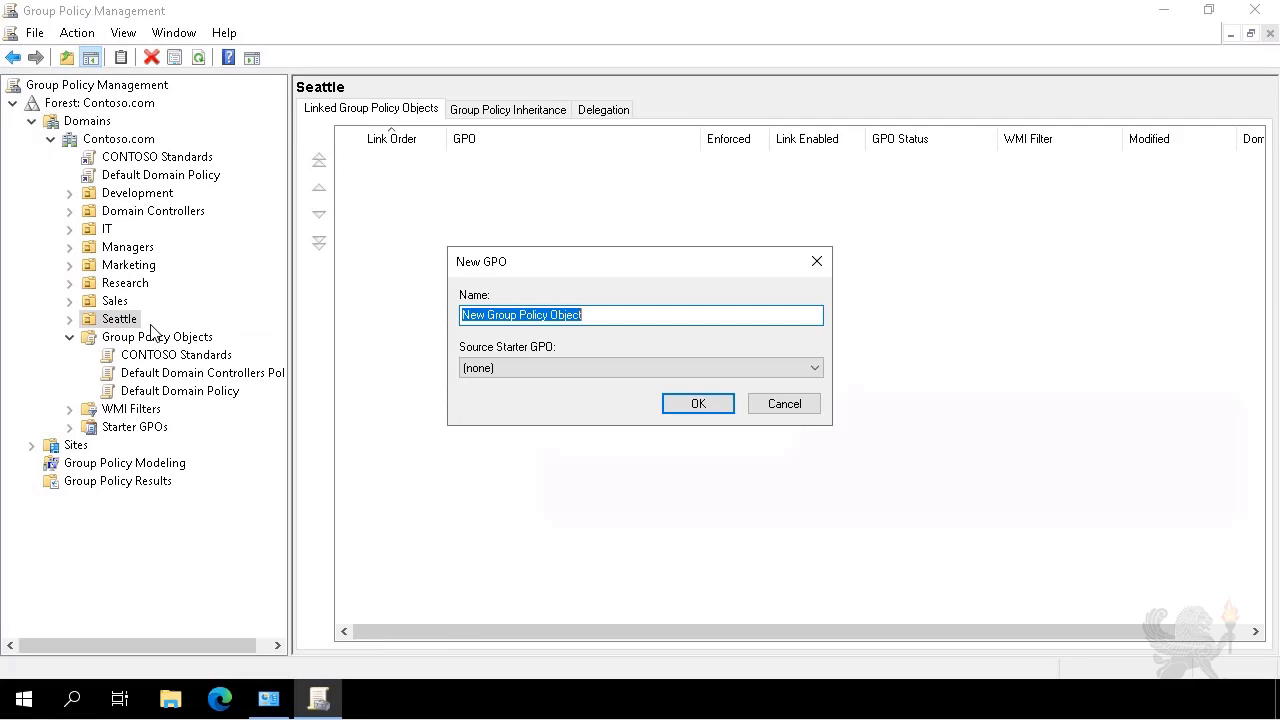
text(Seattle Application 0)
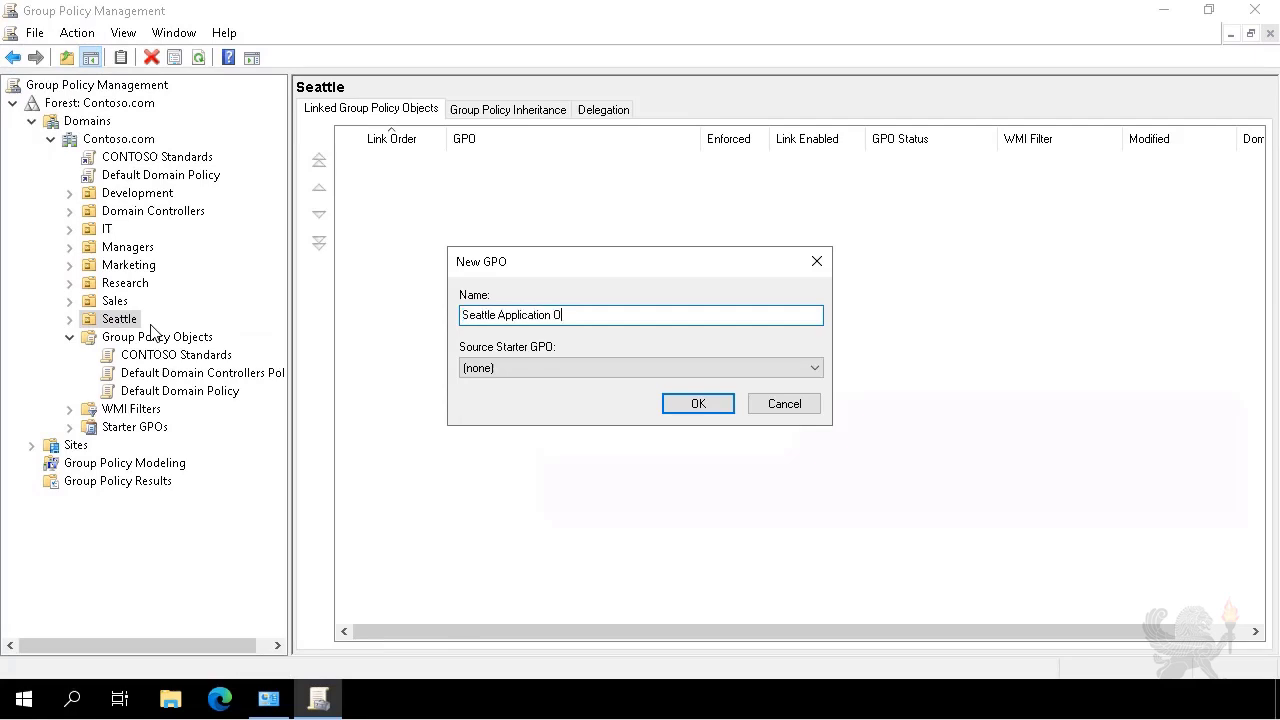
text(verride)
click(702, 406)
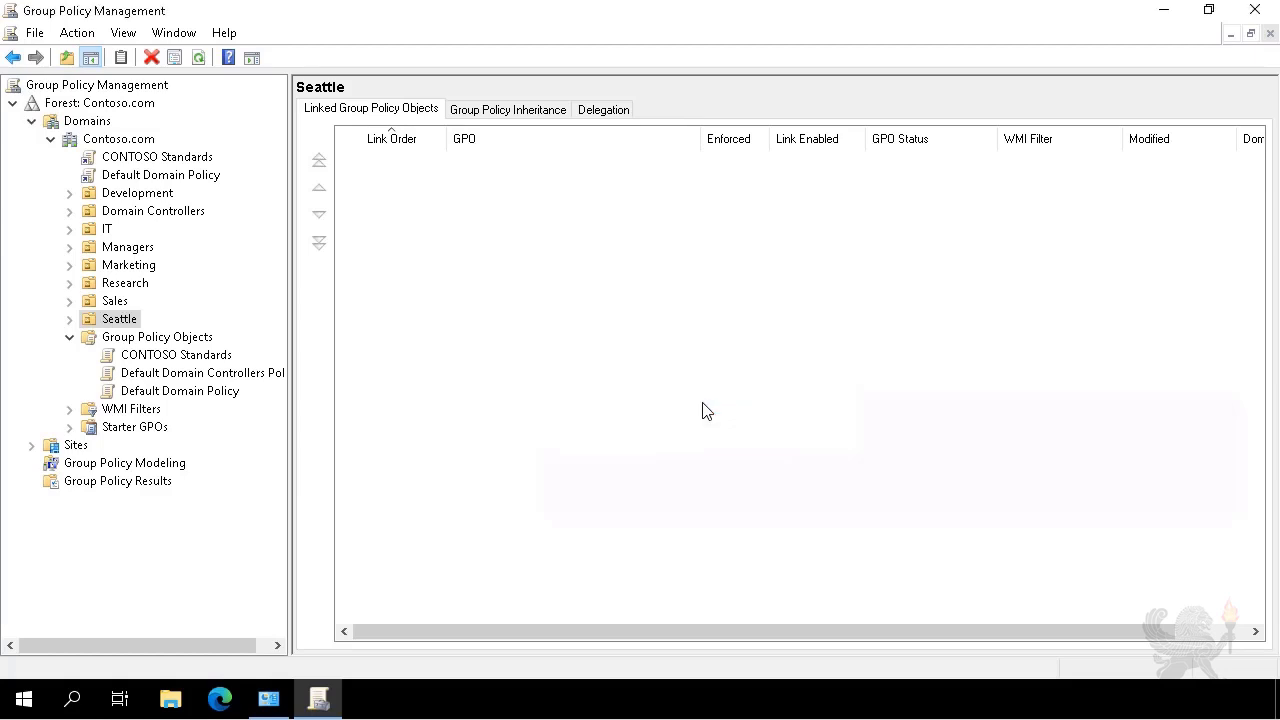
click(69, 318)
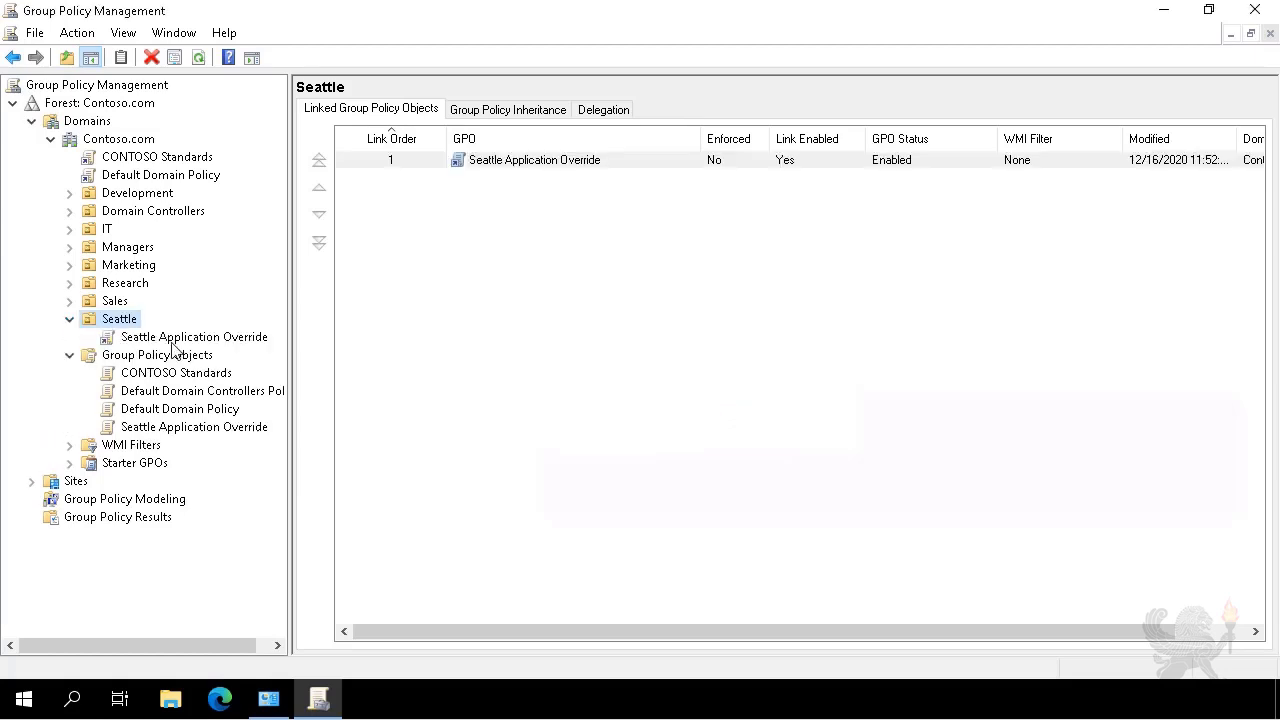
right_click(241, 337)
Set User Configuration > Control Panel > Personalization > Screen saver timeout to Disabled in Seattle Application Override.
click(285, 354)
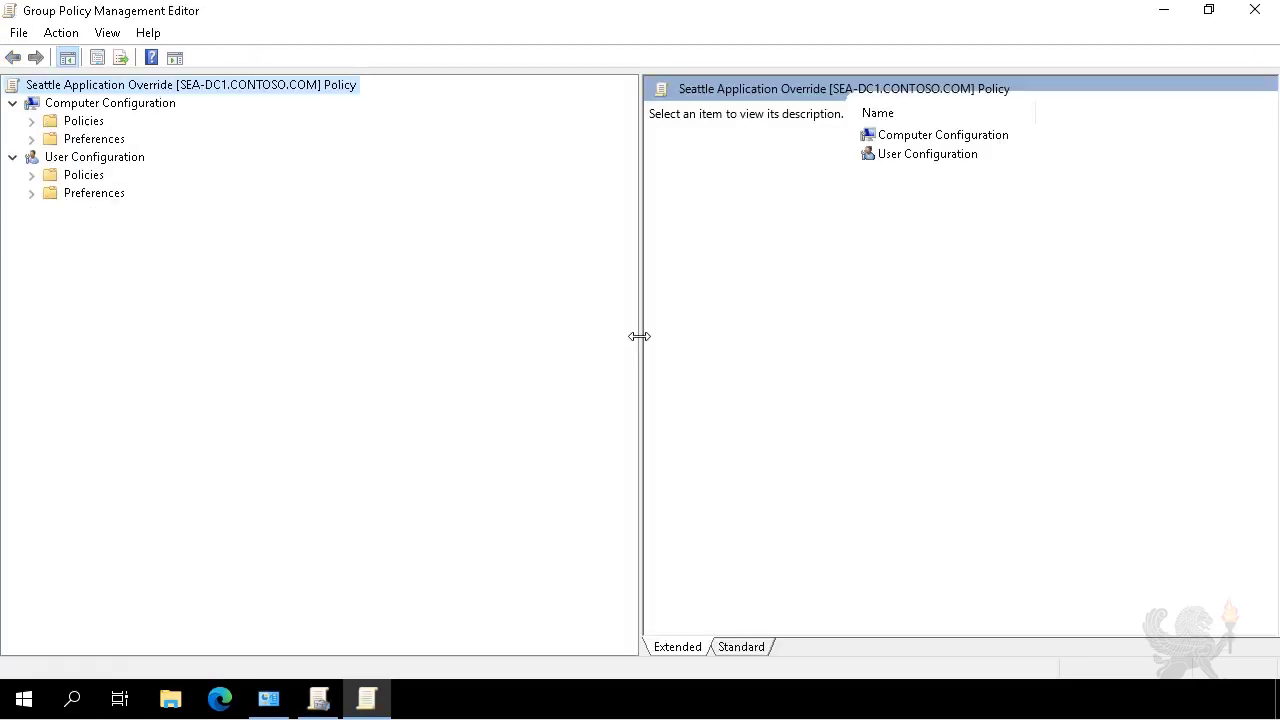
click(33, 176)
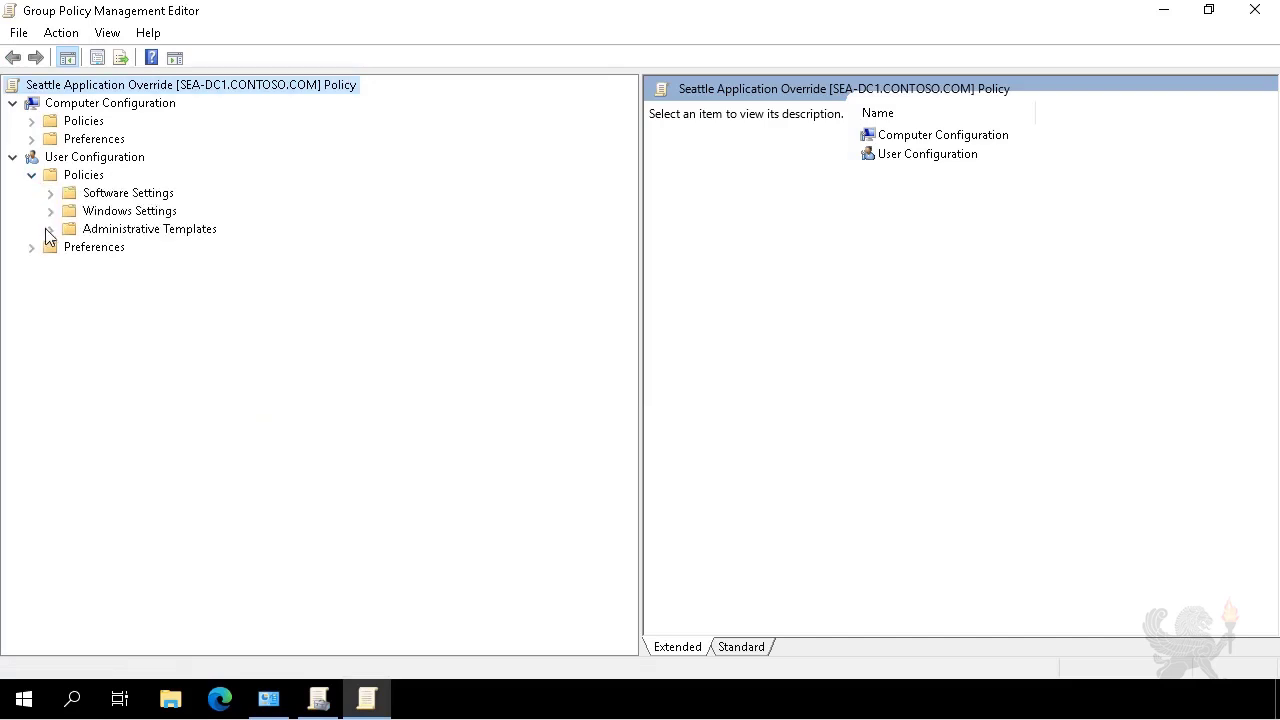
click(51, 230)
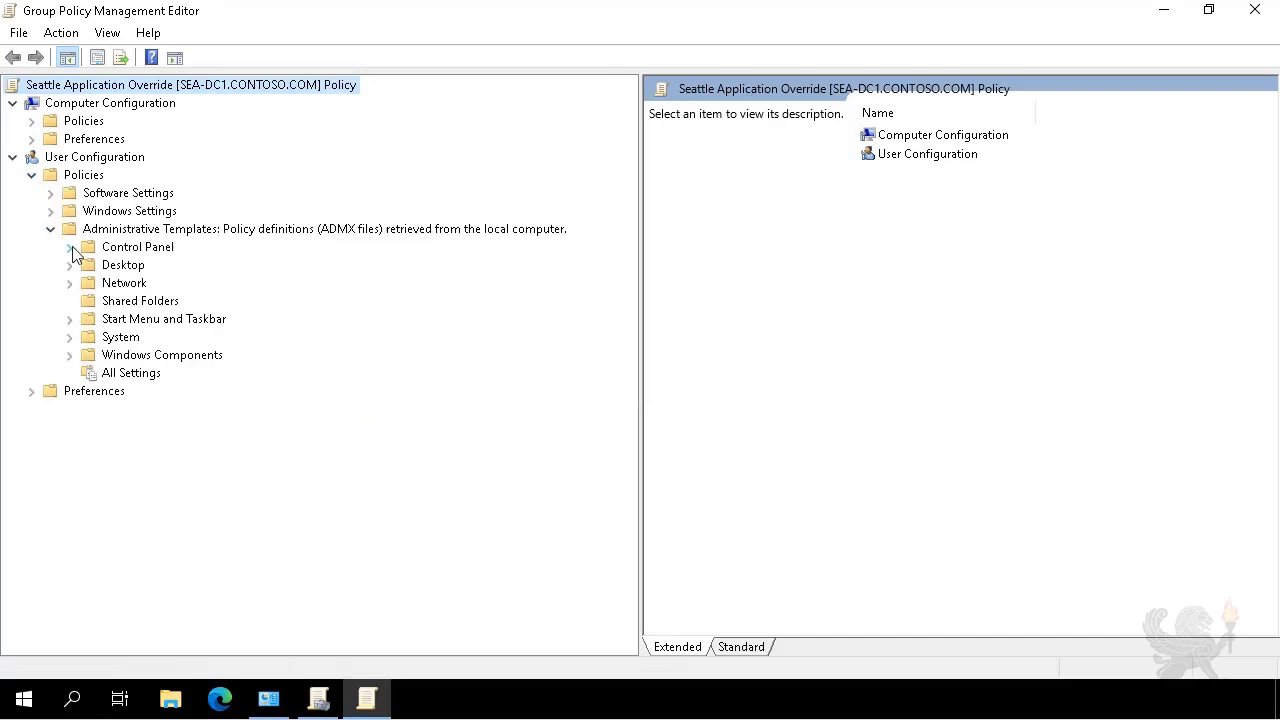
click(70, 248)
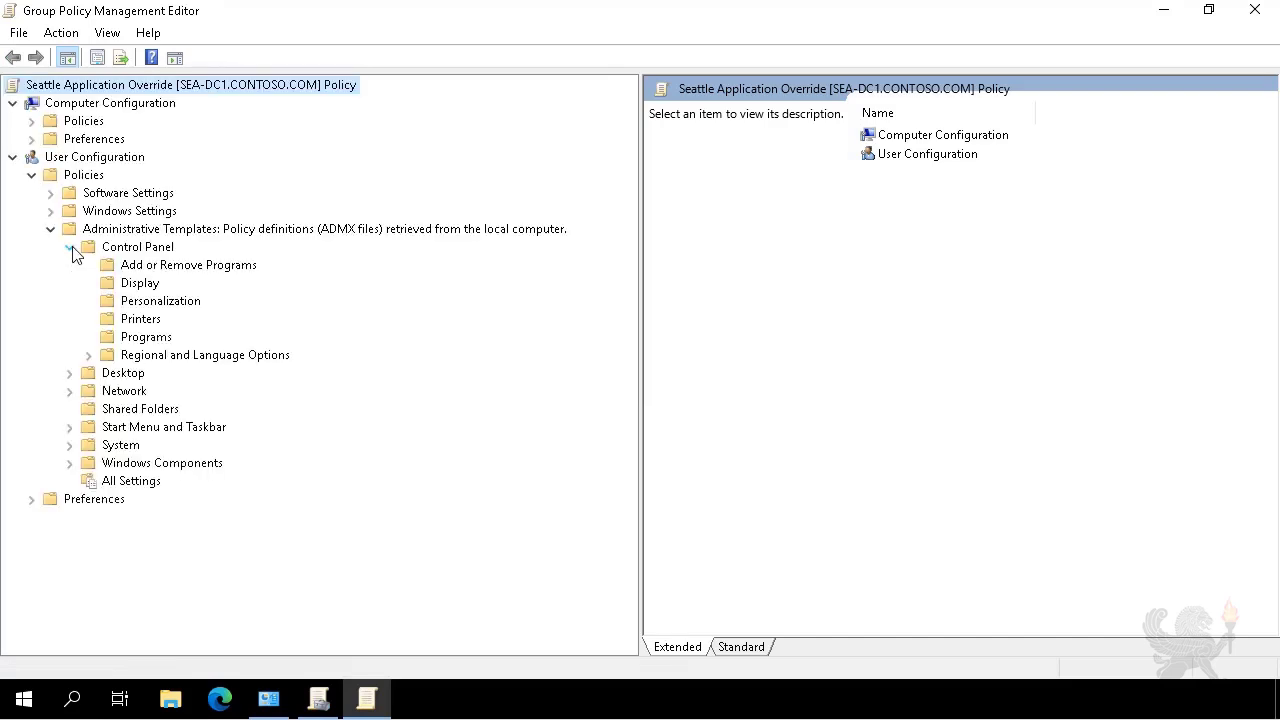
click(114, 305)
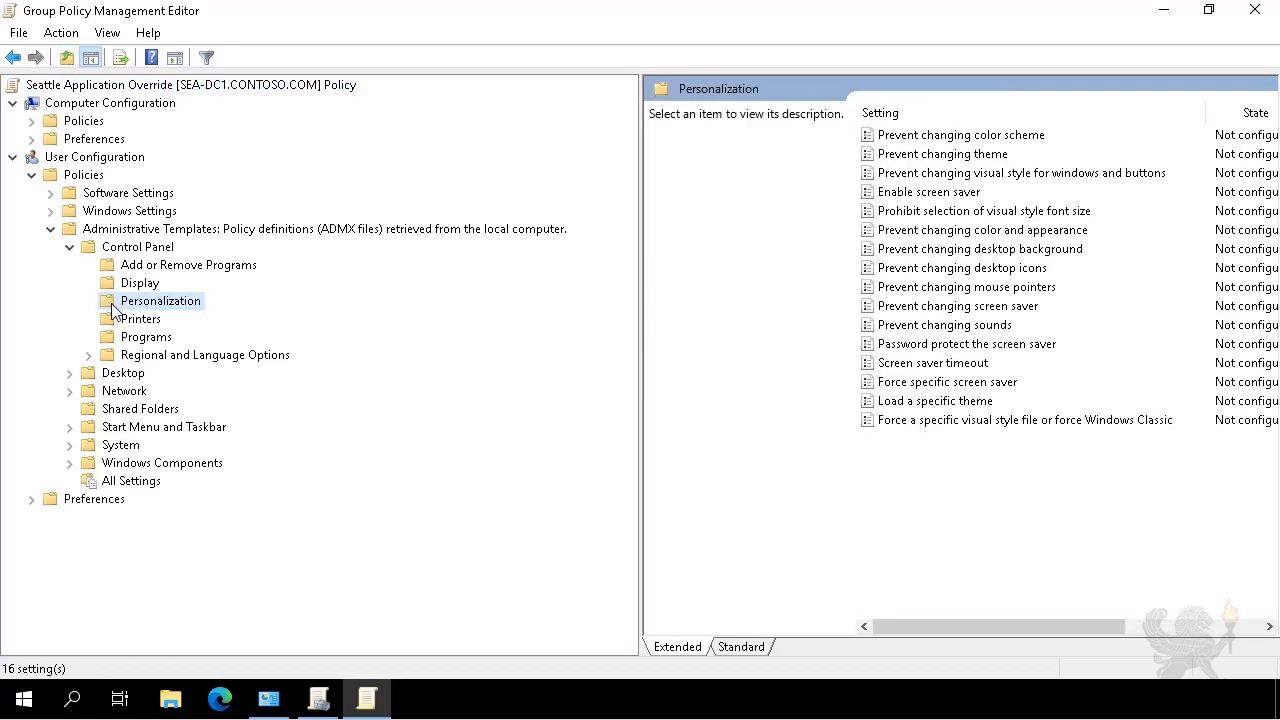
double_click(900, 363)
click(42, 148)
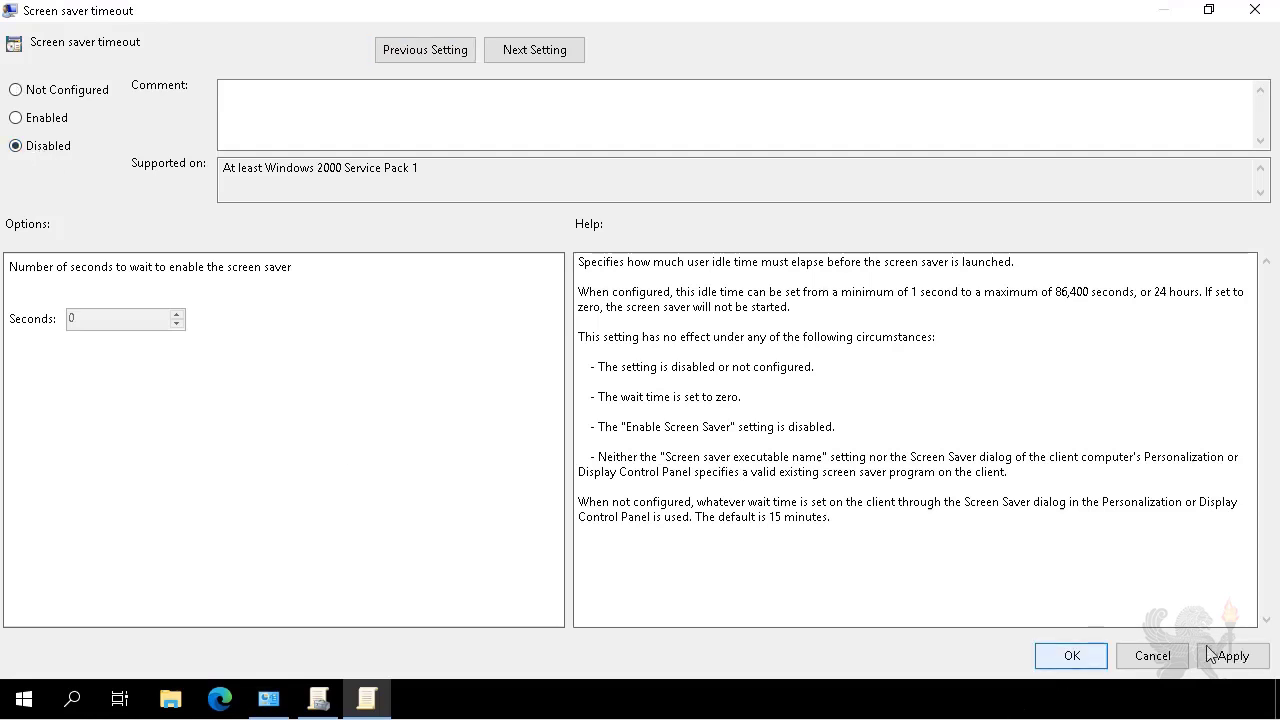
click(1065, 658)
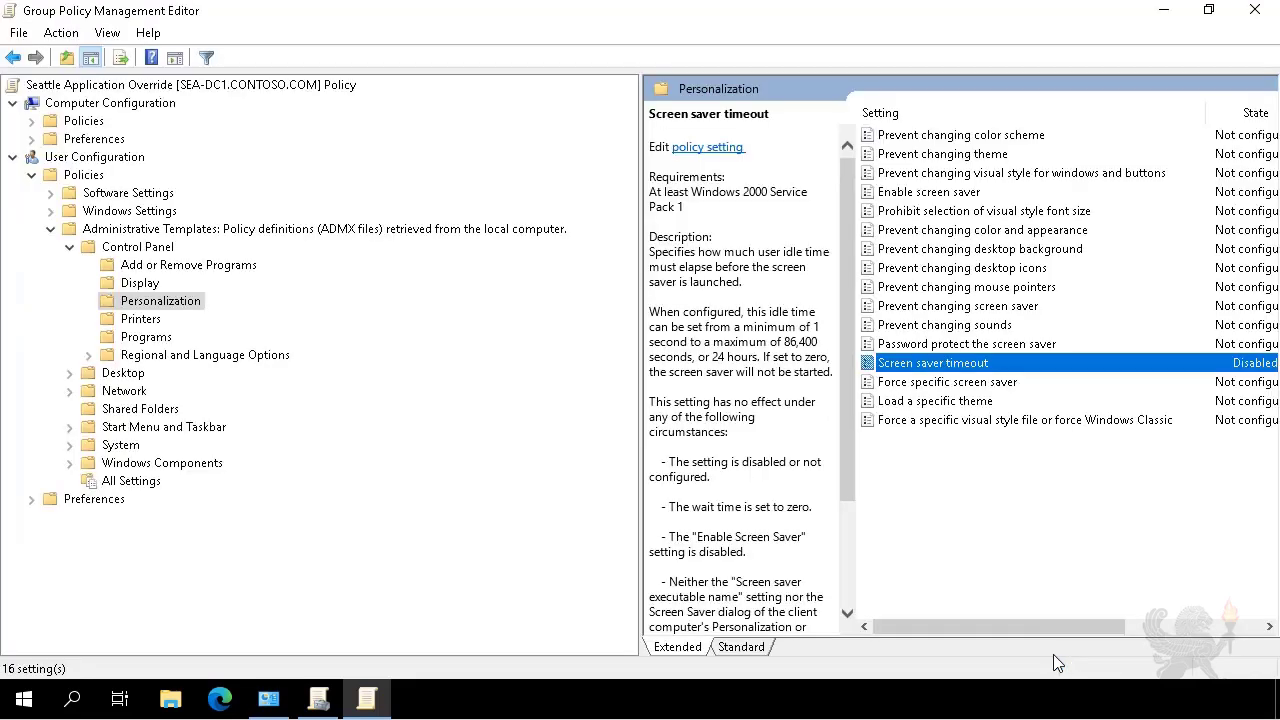
Check the Seattle OU's Group Policy Inheritance precedence, then return to its linked GPOs list.
click(1253, 12)
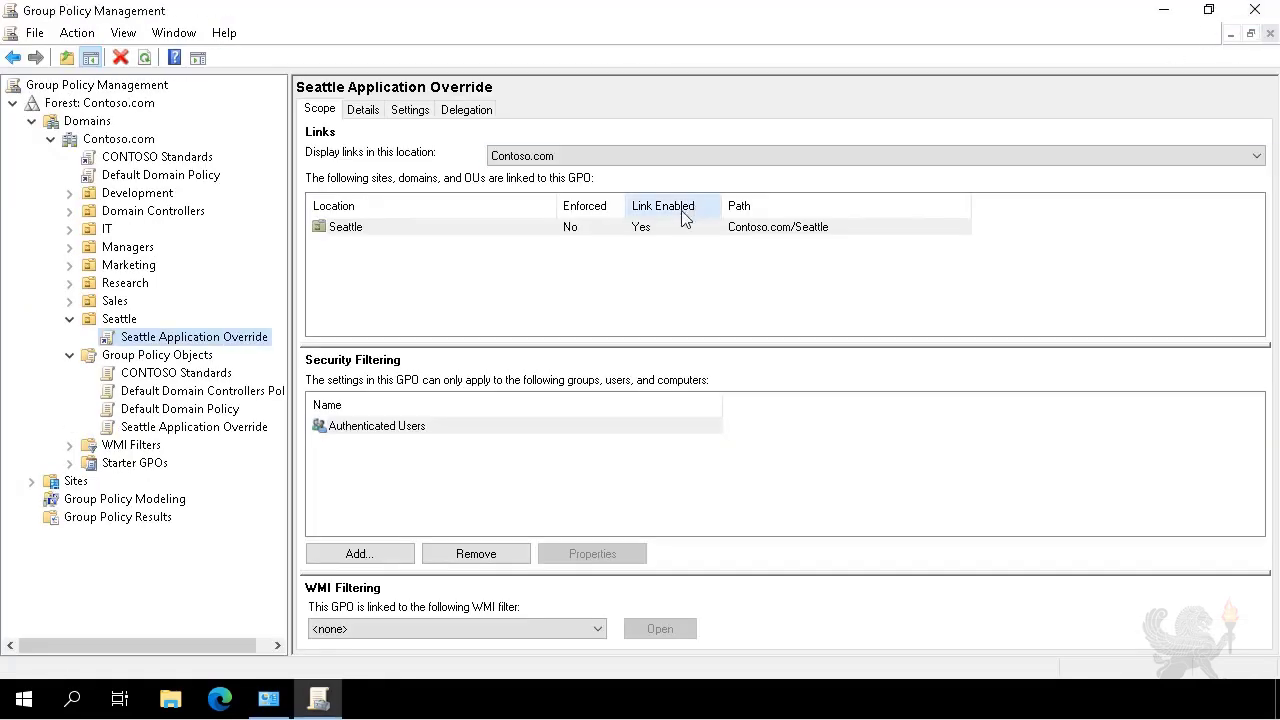
click(134, 318)
click(492, 110)
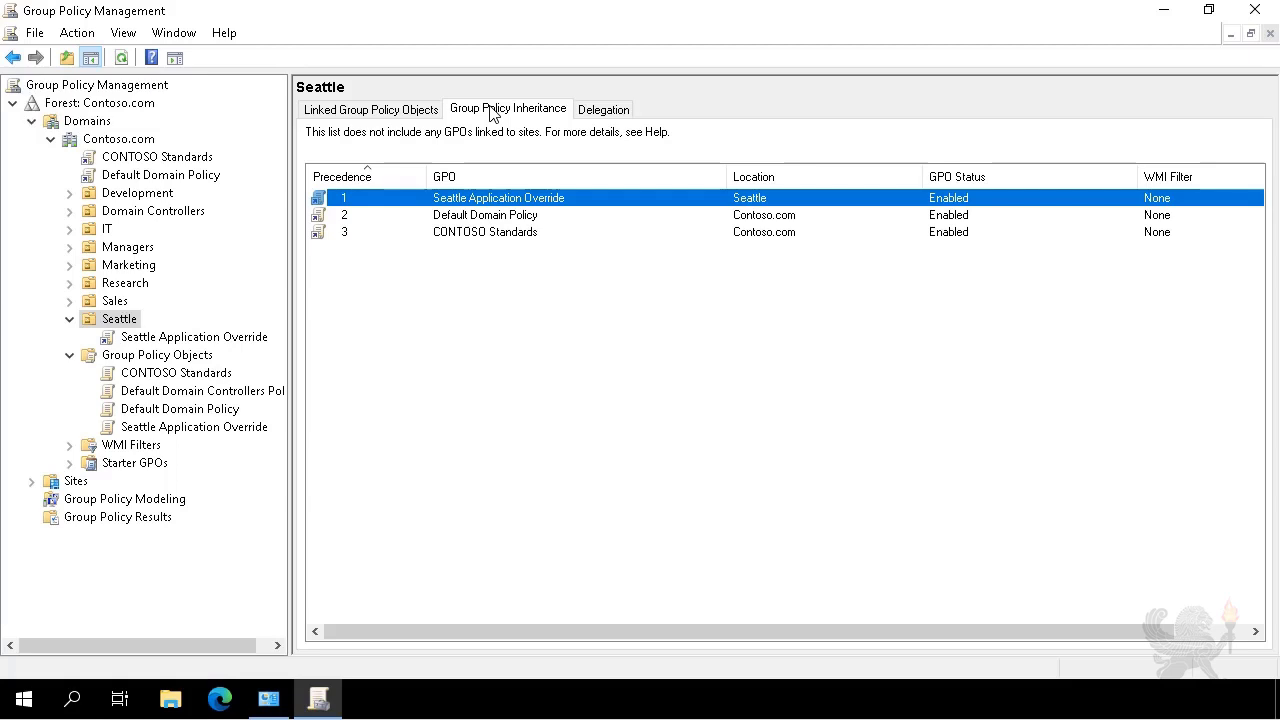
click(345, 112)
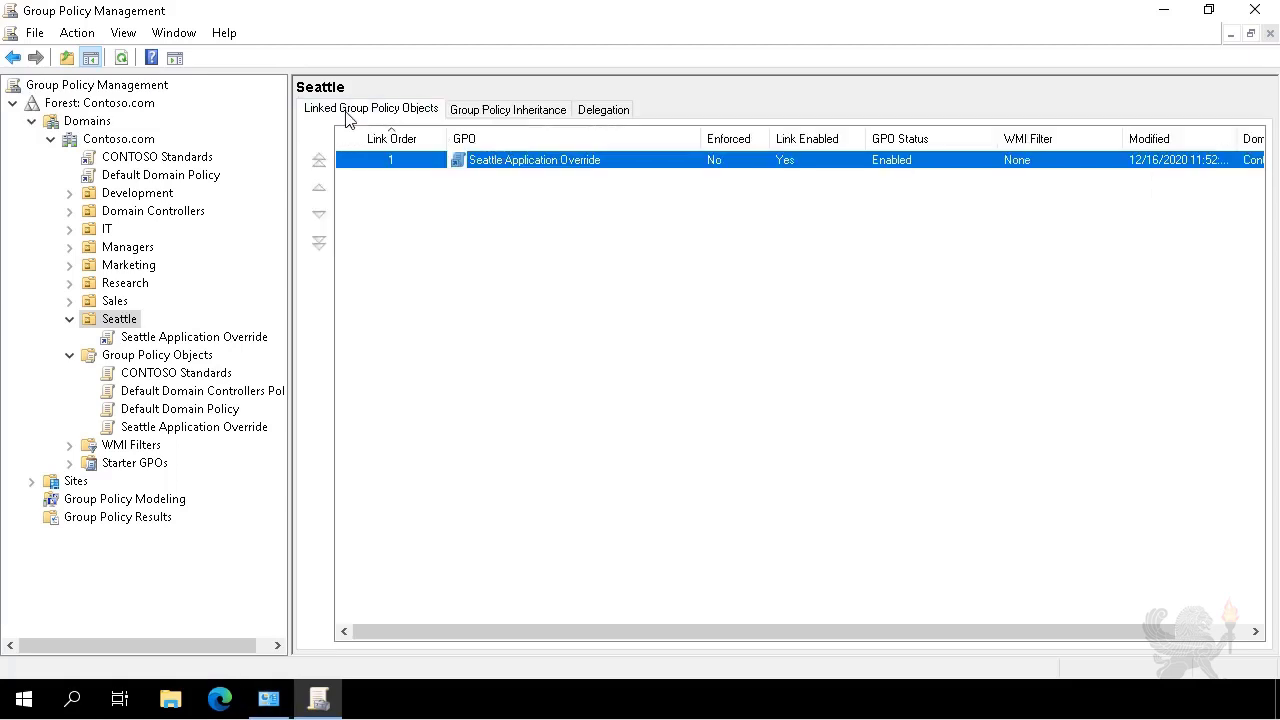
Remove Authenticated Users from the Seattle Application Override link's security filtering and confirm.
click(146, 340)
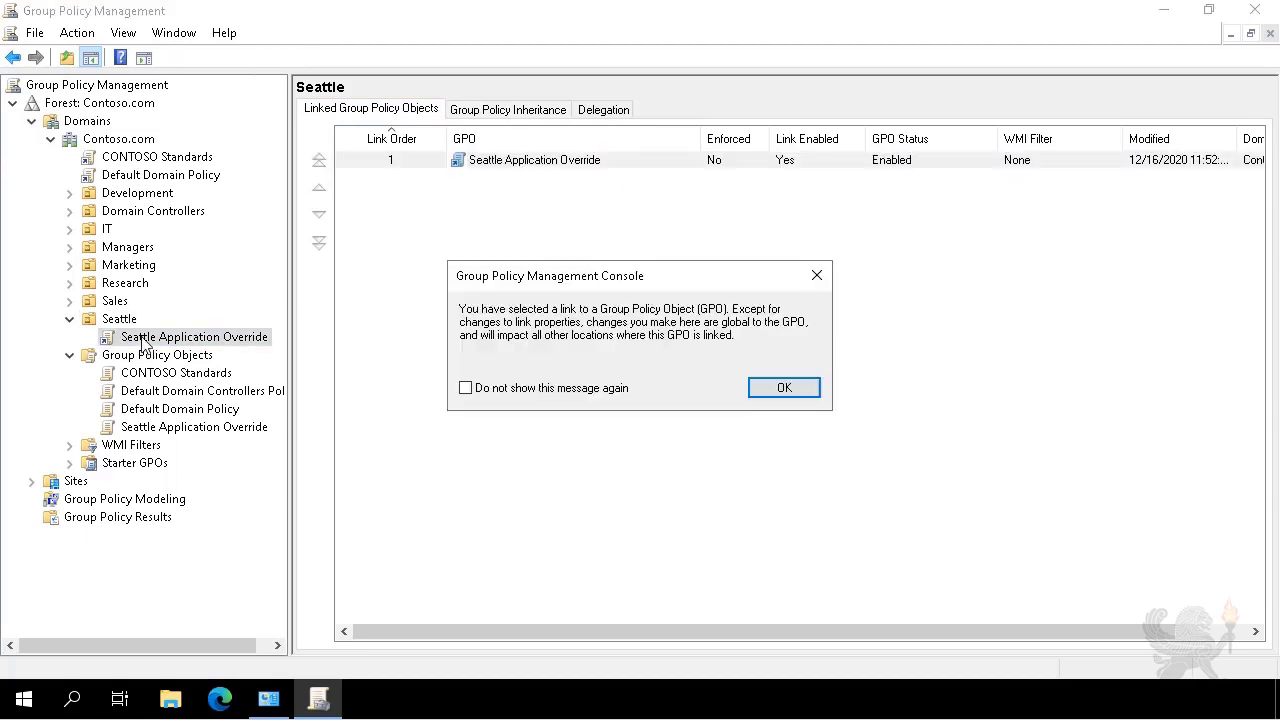
click(777, 386)
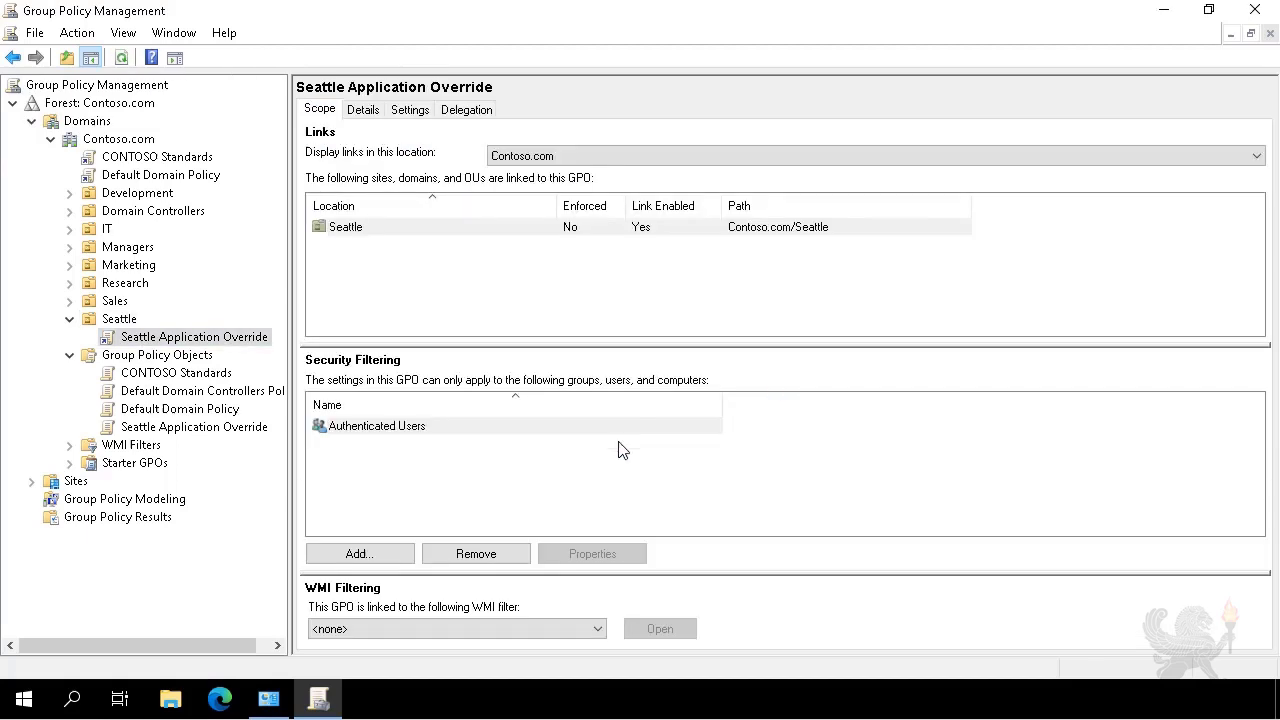
click(472, 431)
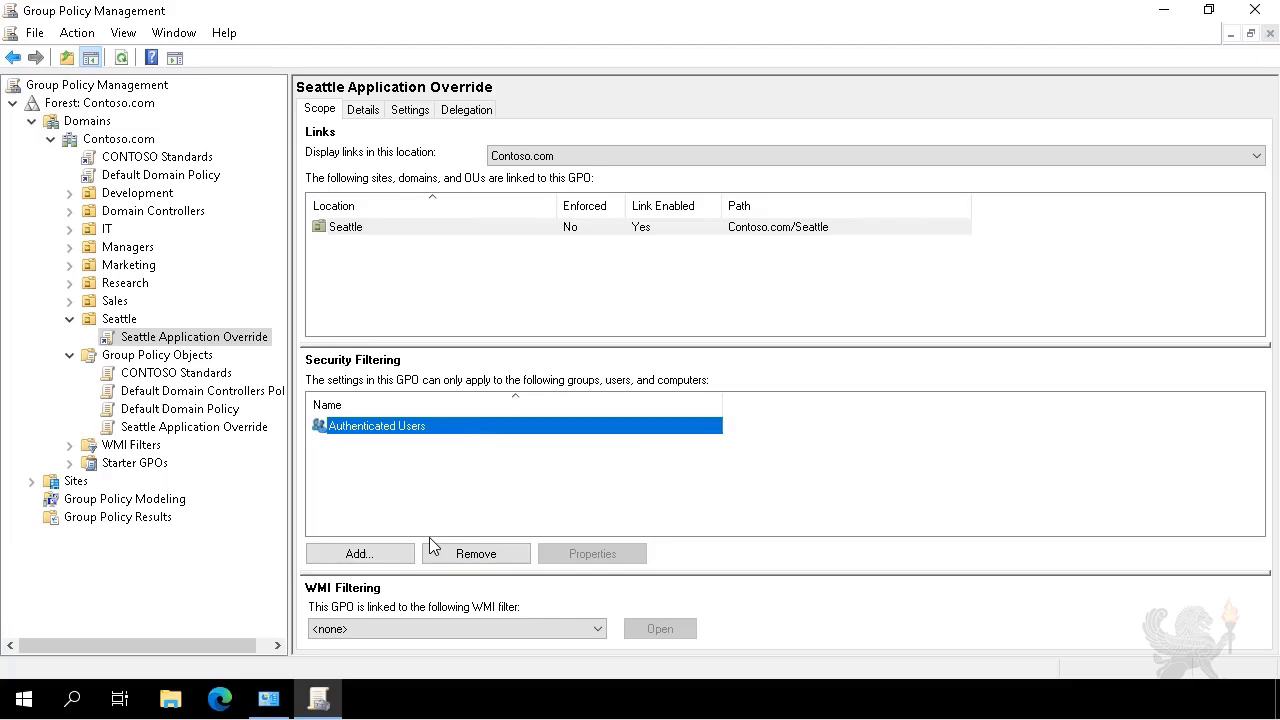
click(475, 559)
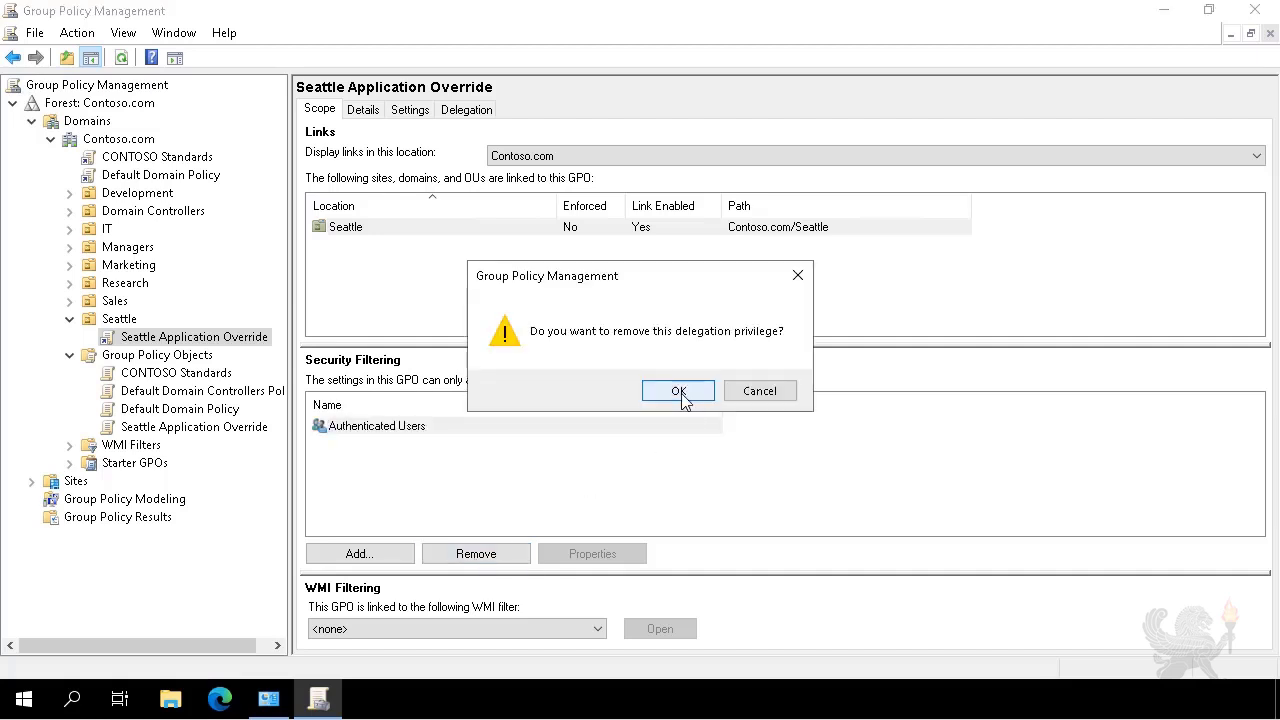
click(680, 394)
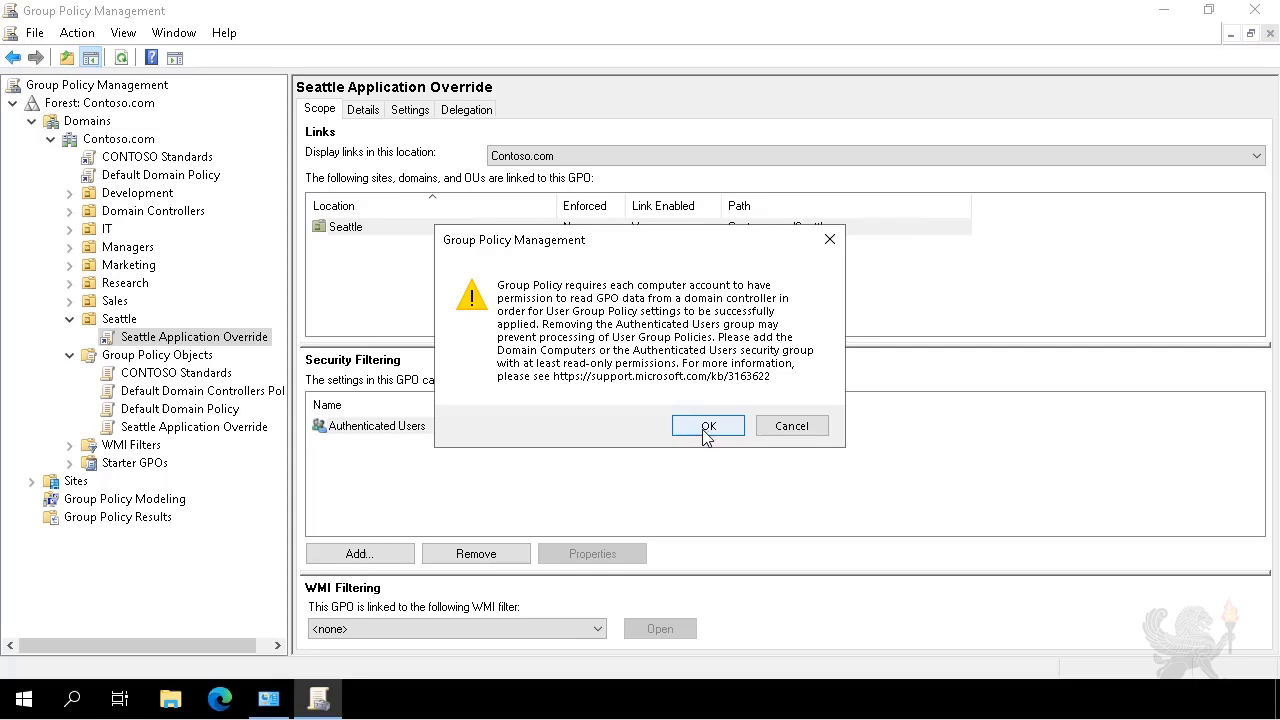
Acknowledge the removal warning and add SeattleBranchUsers to the GPO's security filtering.
click(707, 428)
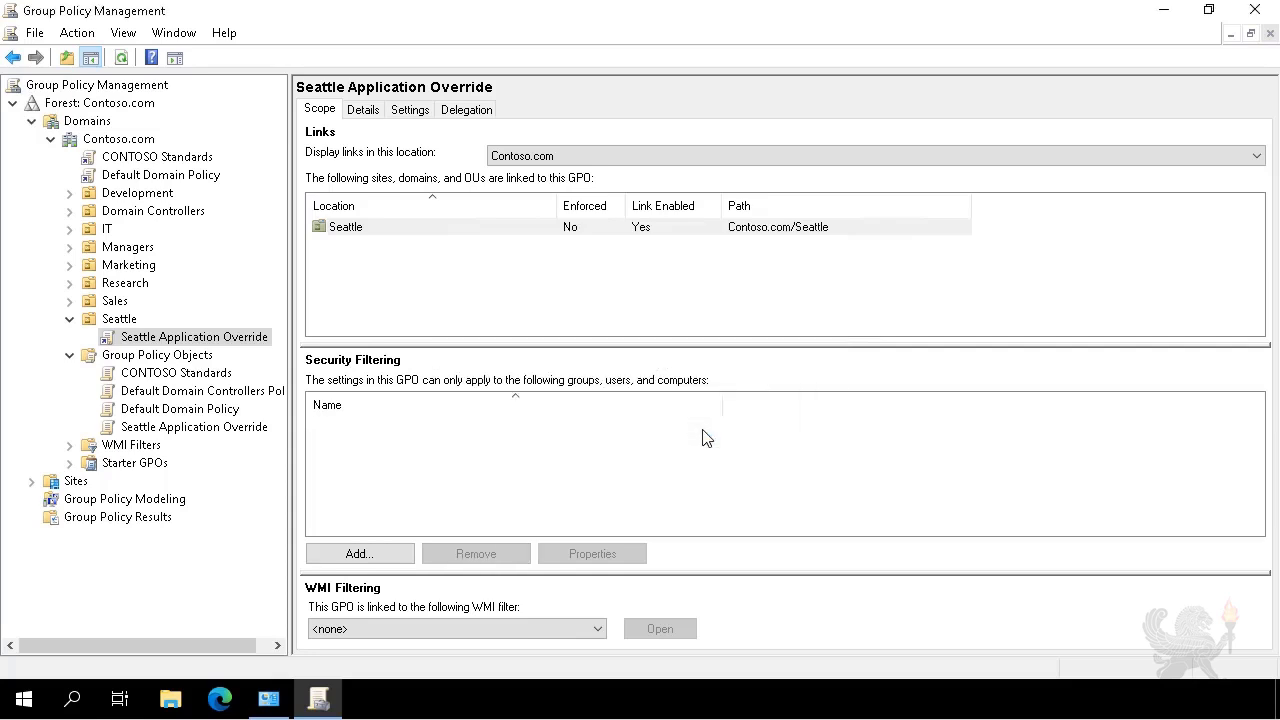
click(366, 555)
text(S)
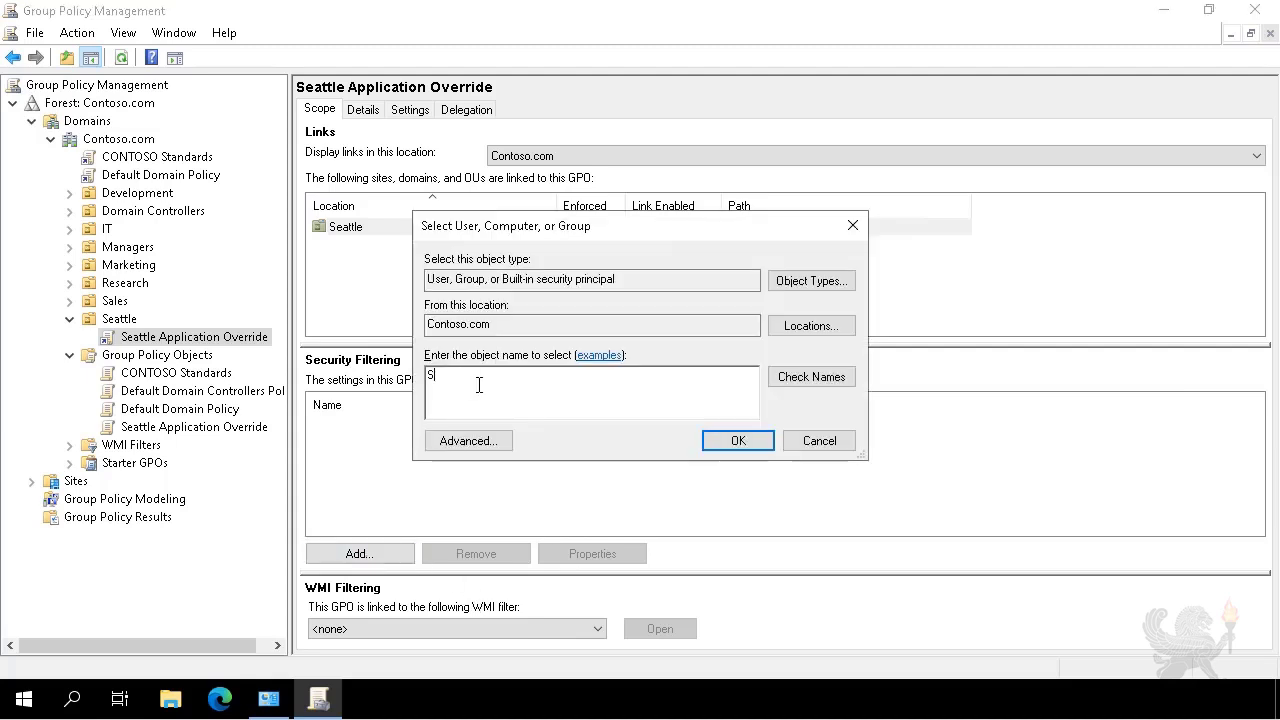
text(eattleBranchUsers)
click(800, 385)
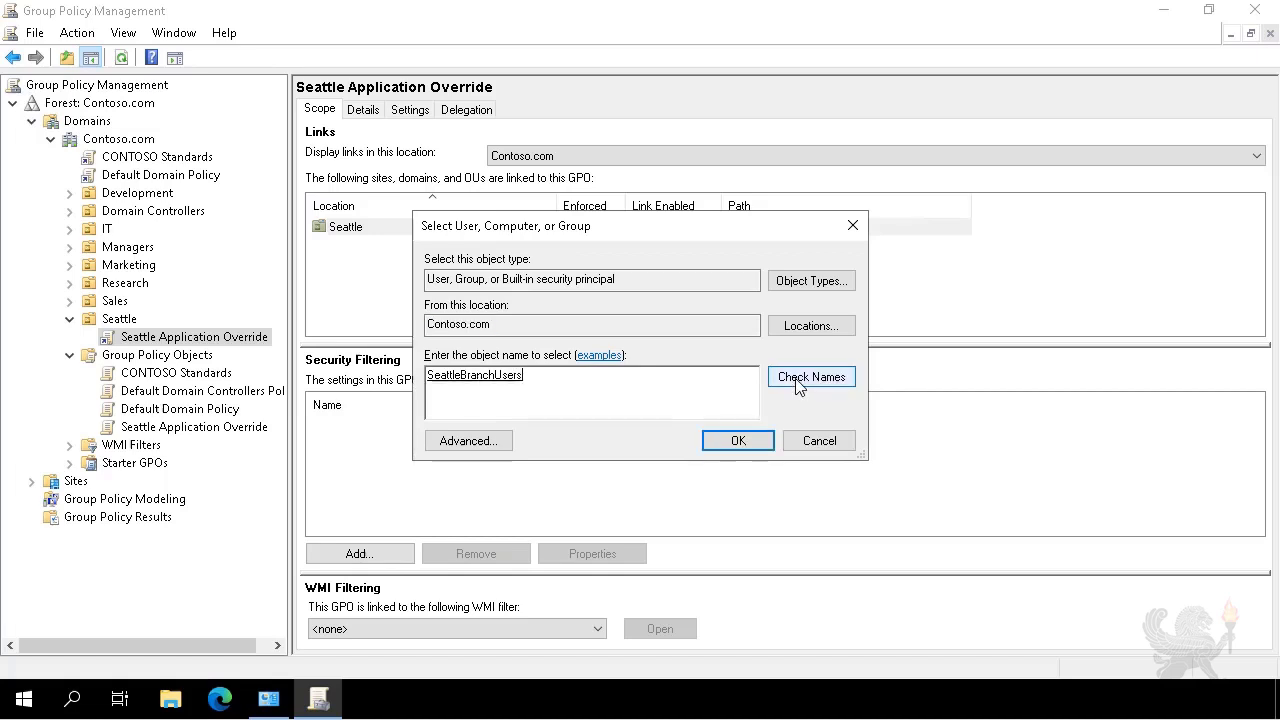
click(733, 446)
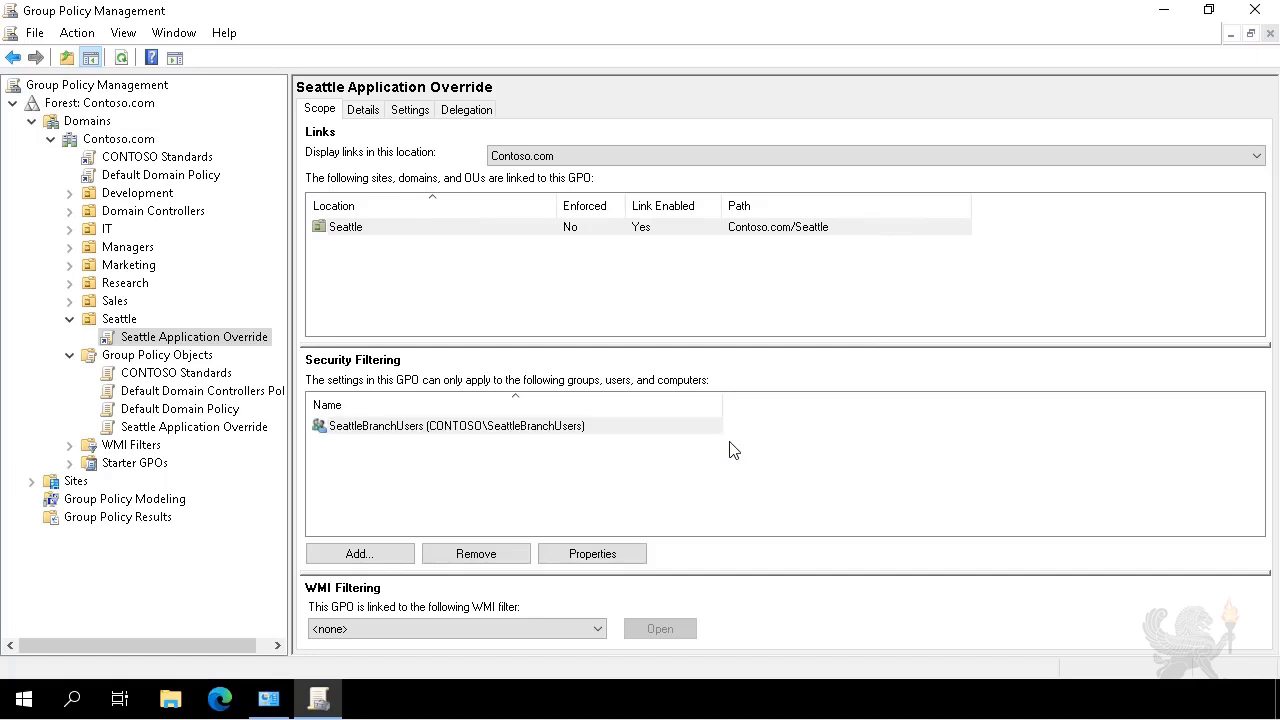
Add the SEA-CL1 computer to the security filtering, then go to Group Policy Results.
click(354, 555)
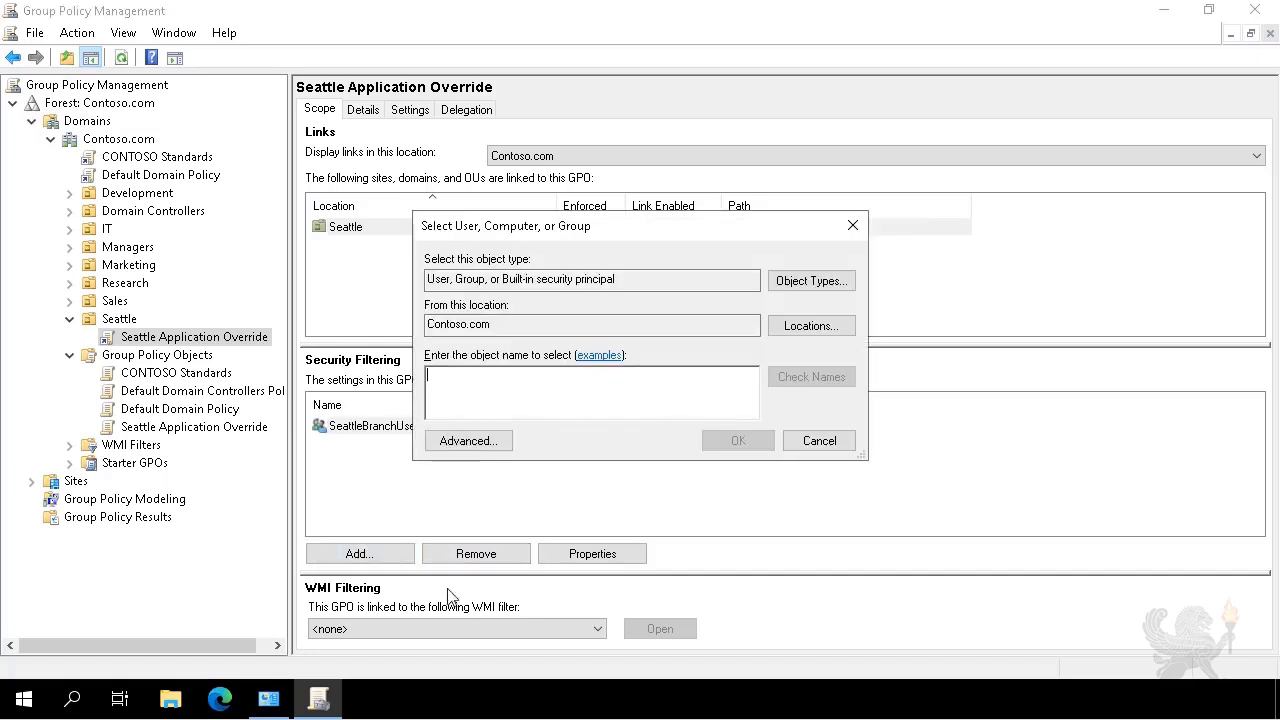
text(SEA-CL)
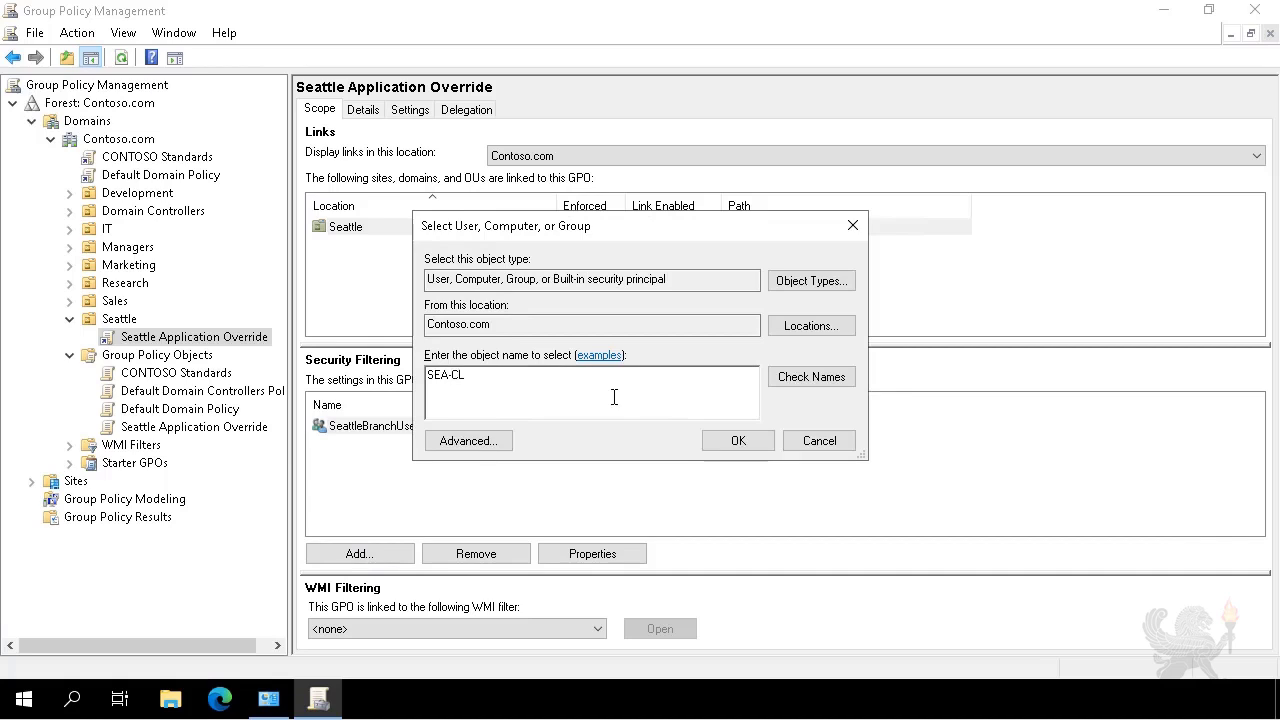
text(1)
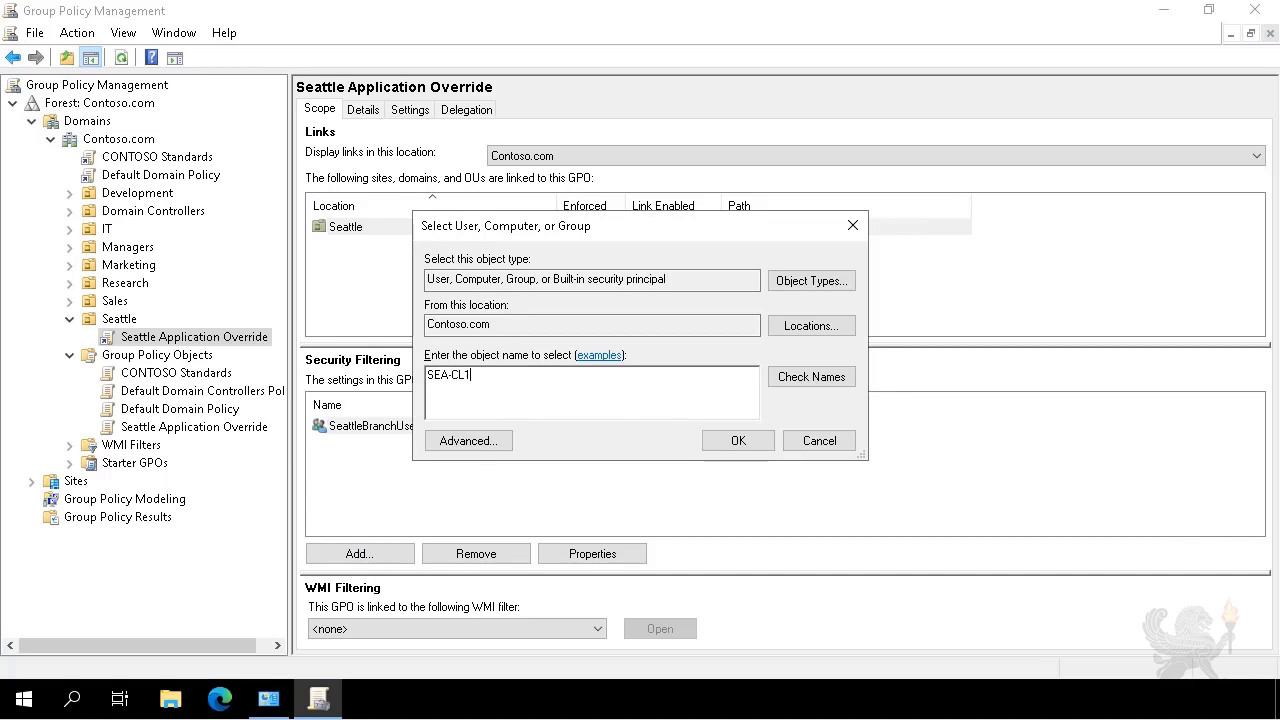
click(815, 377)
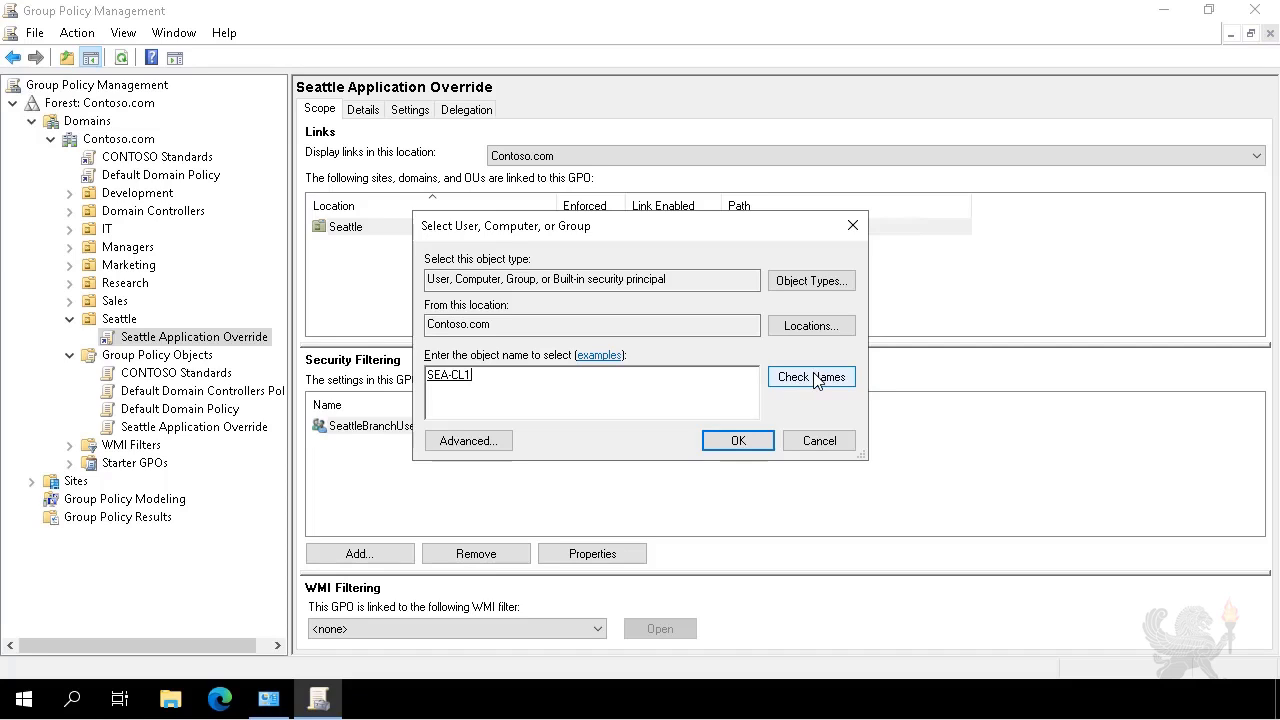
click(738, 441)
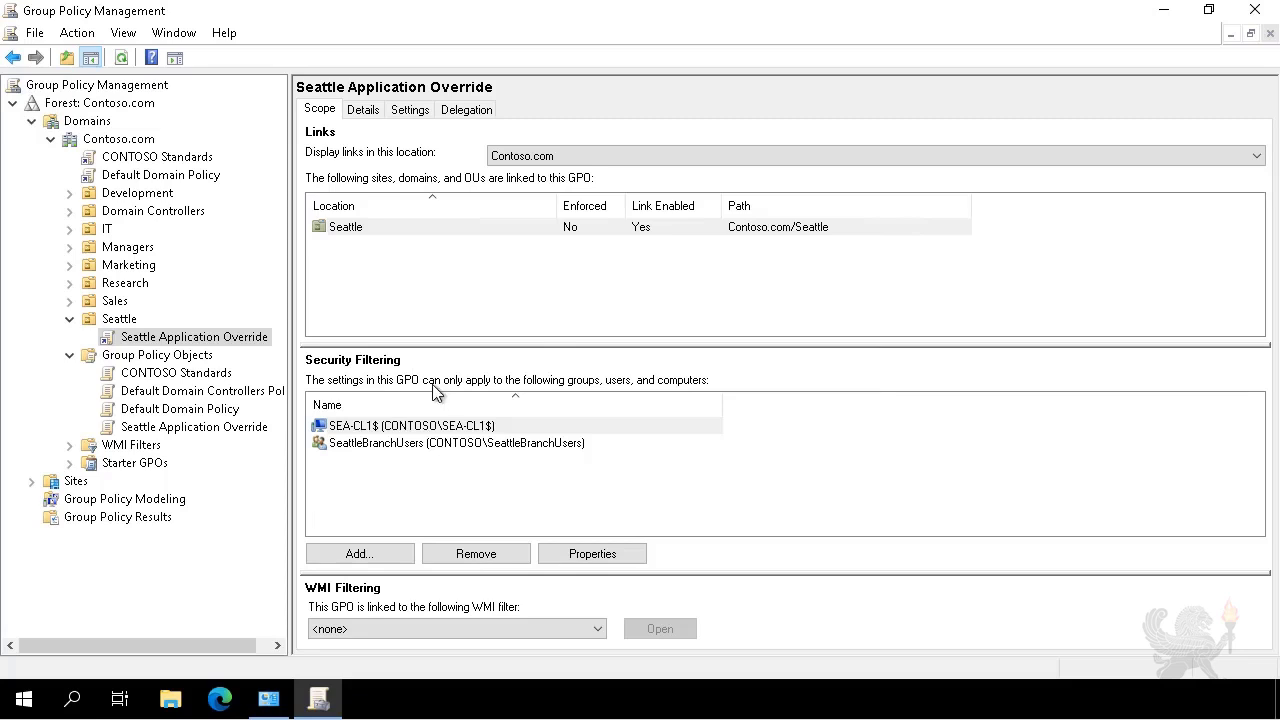
click(118, 518)
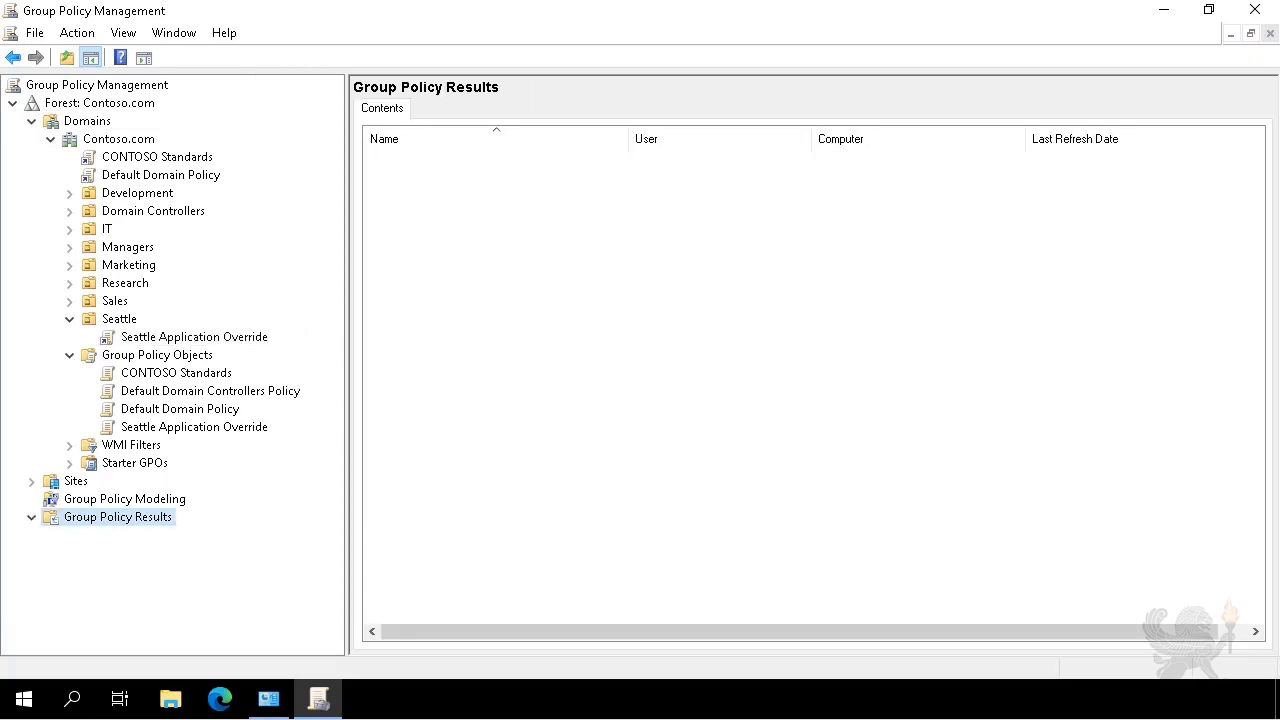
Start the Group Policy Results Wizard and target another computer, SEA-CL1.
right_click(148, 531)
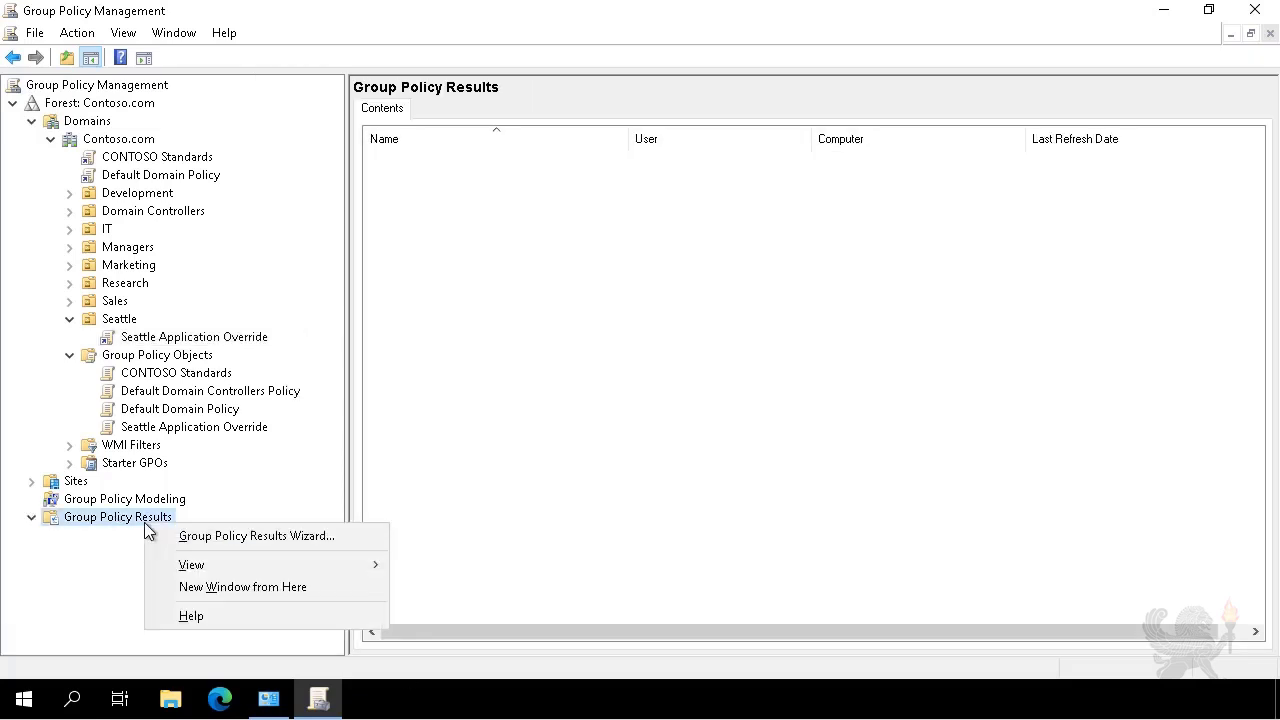
click(196, 548)
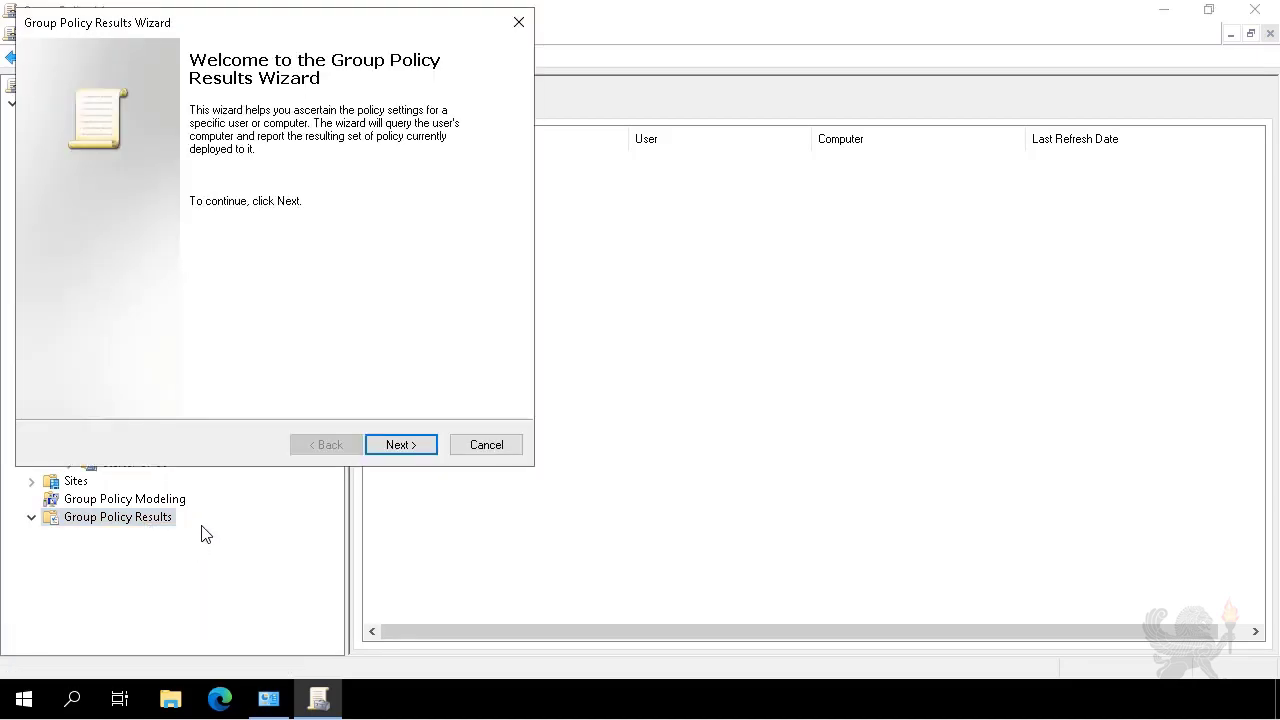
click(383, 447)
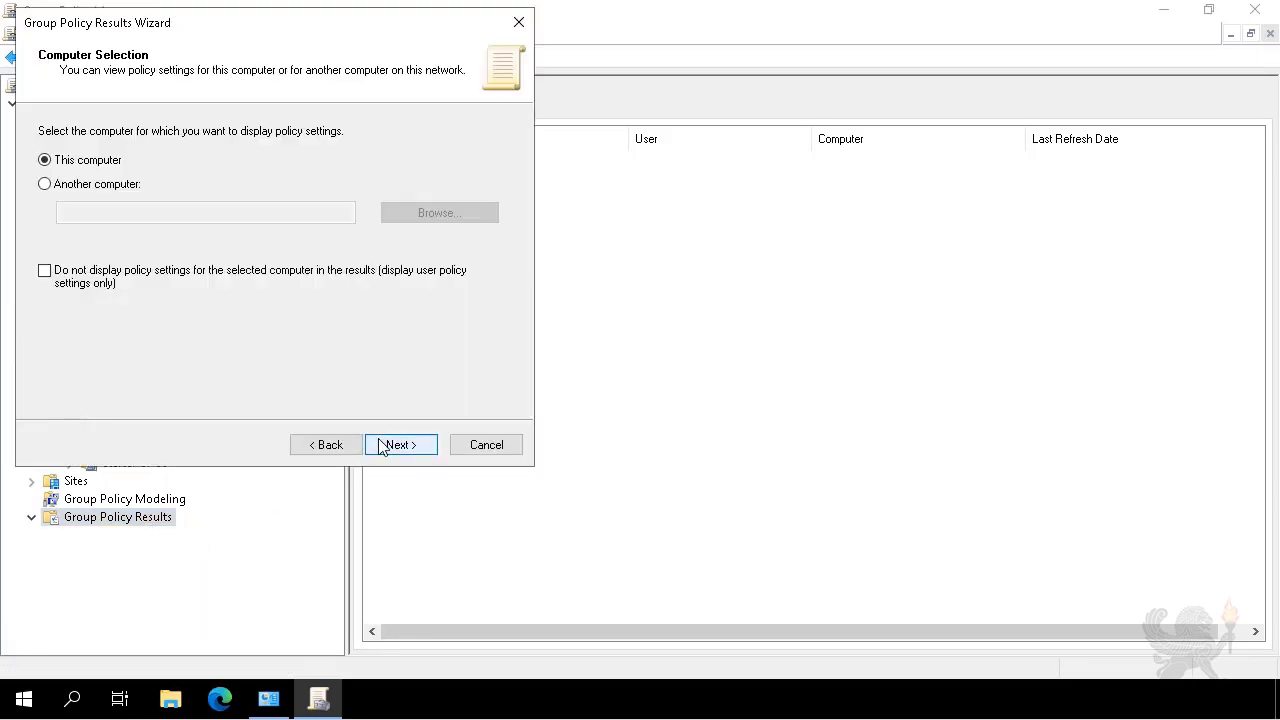
click(112, 184)
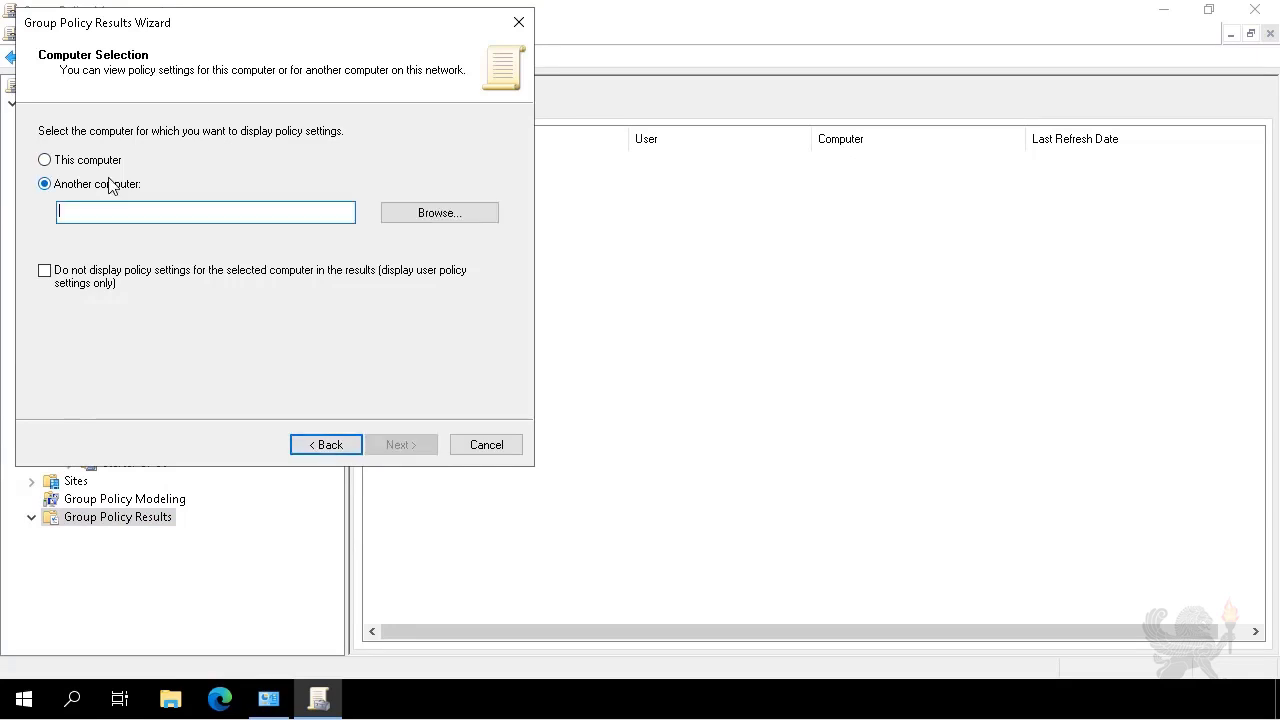
click(397, 220)
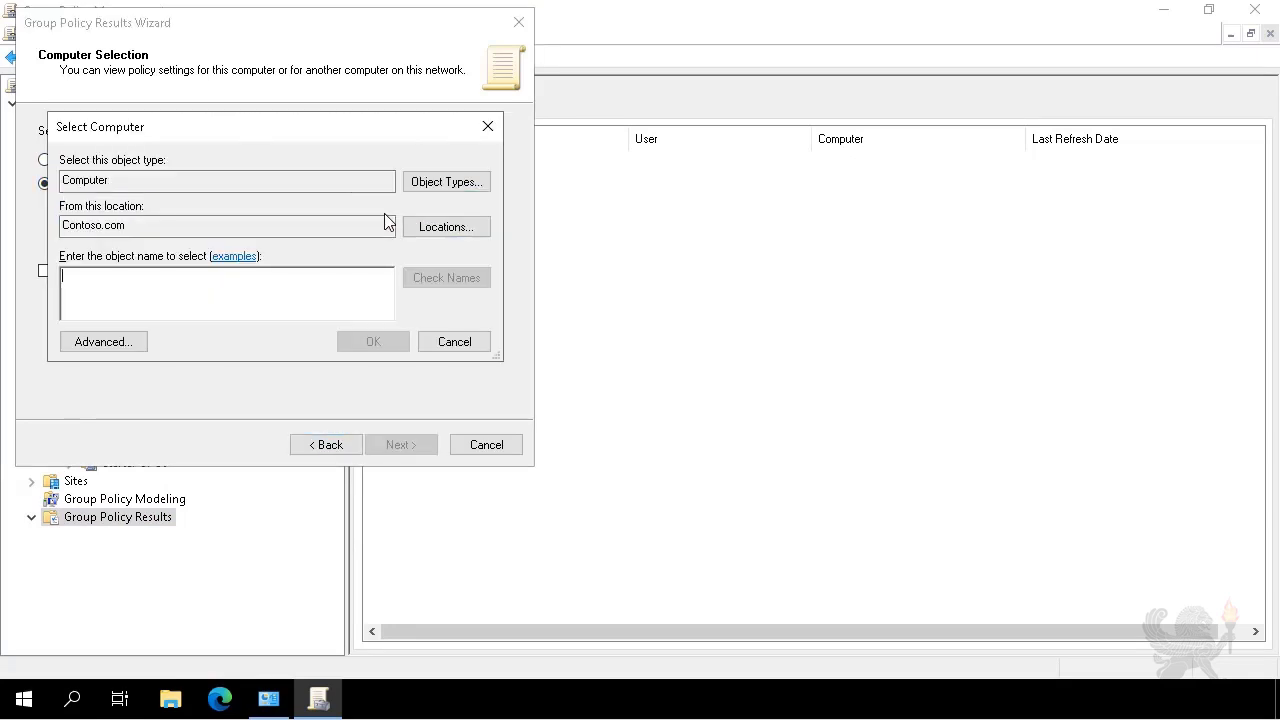
text(SEA-CL1)
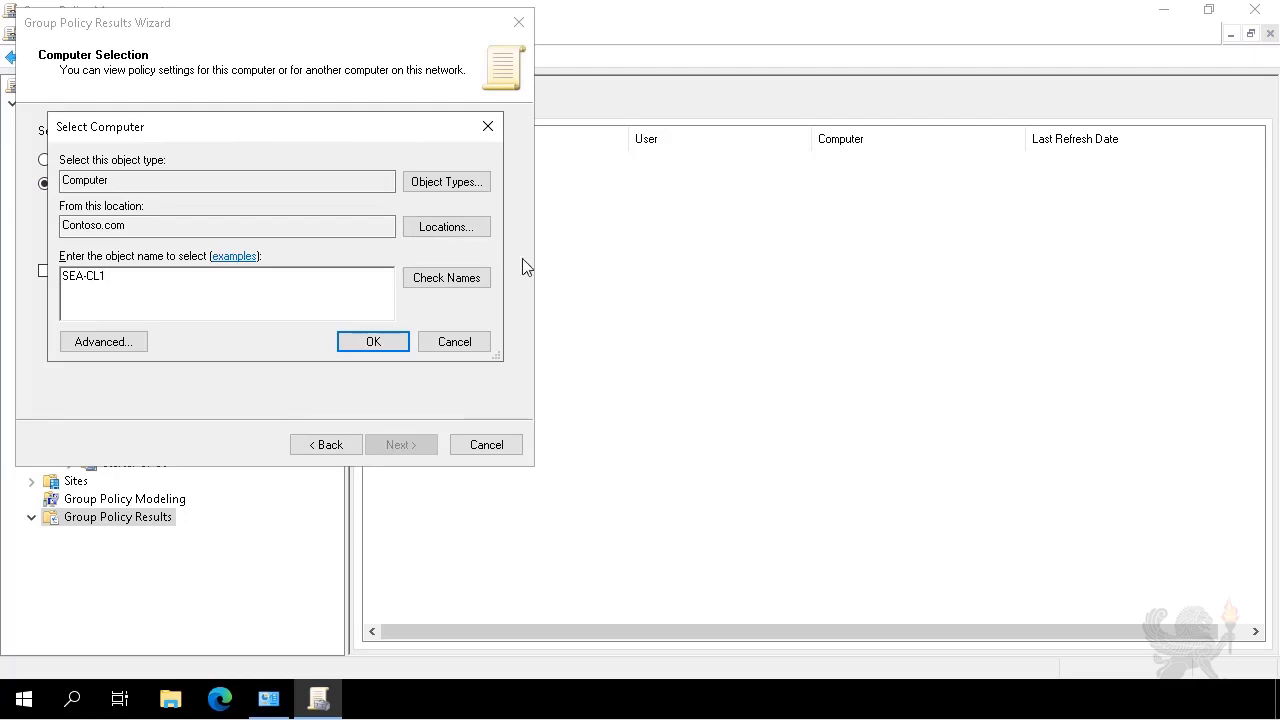
click(446, 280)
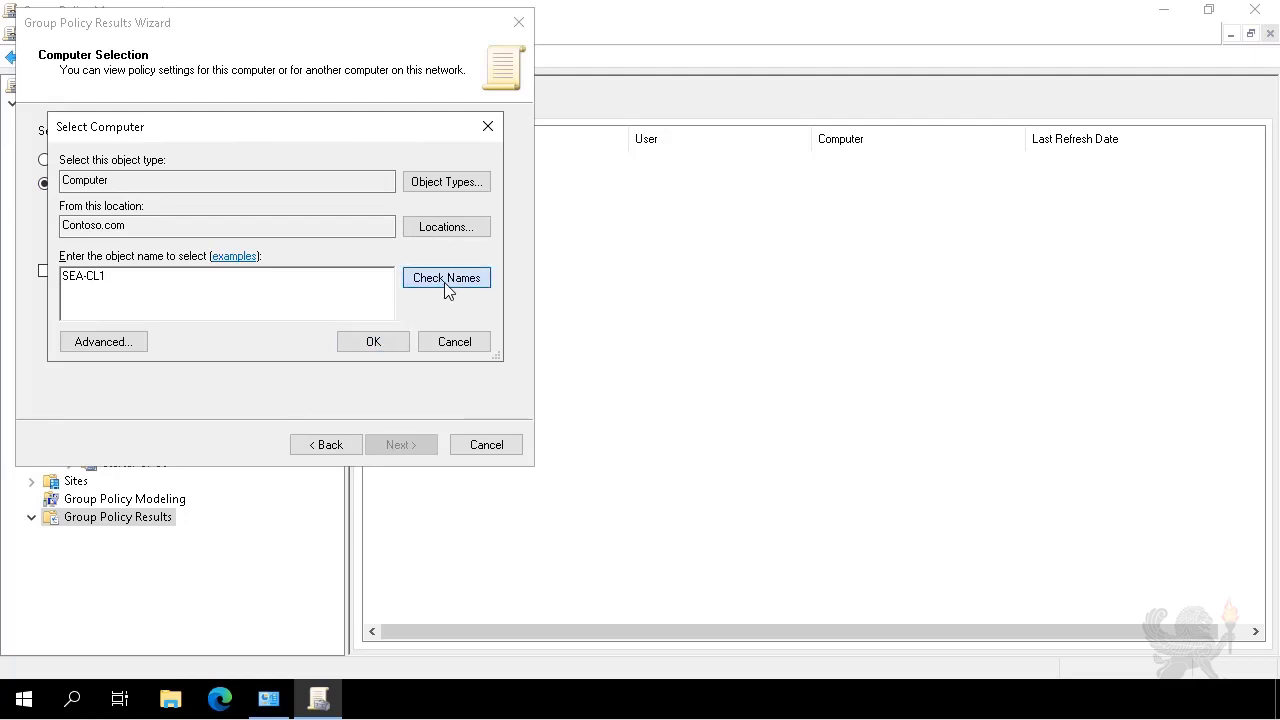
click(372, 343)
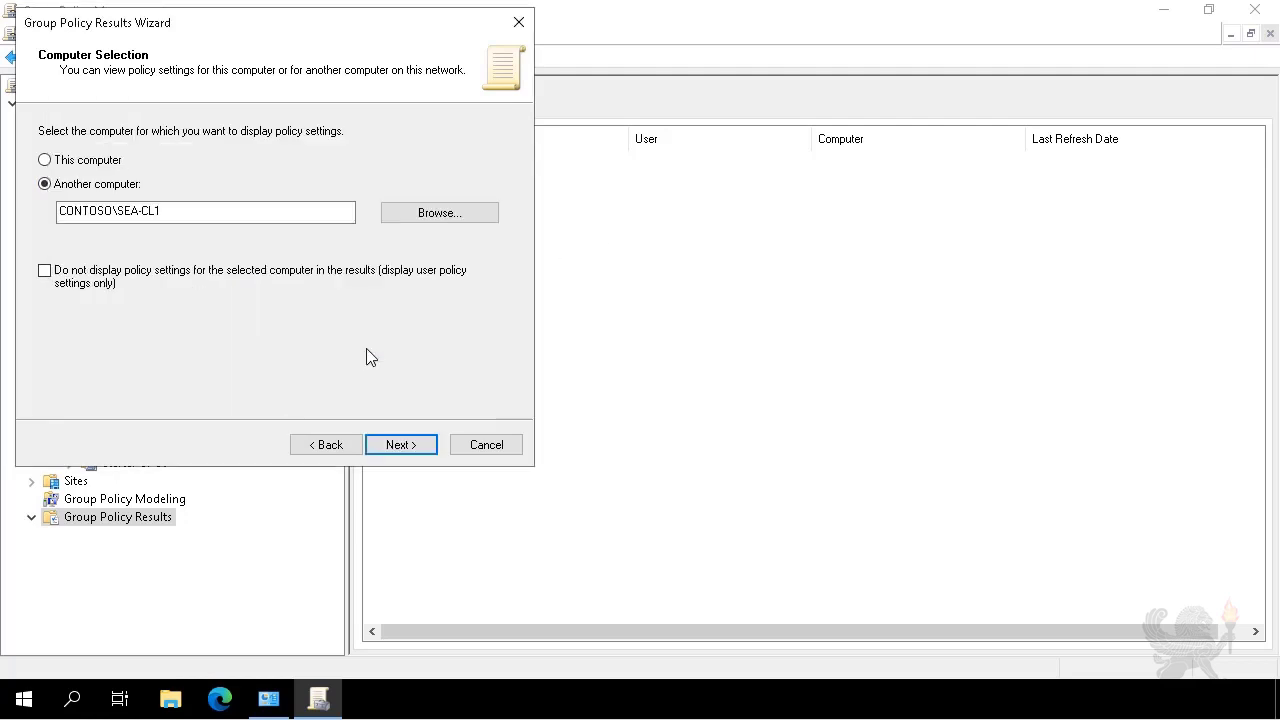
Choose the domain user and finish the wizard to generate the SEA-CL1 results report.
click(381, 448)
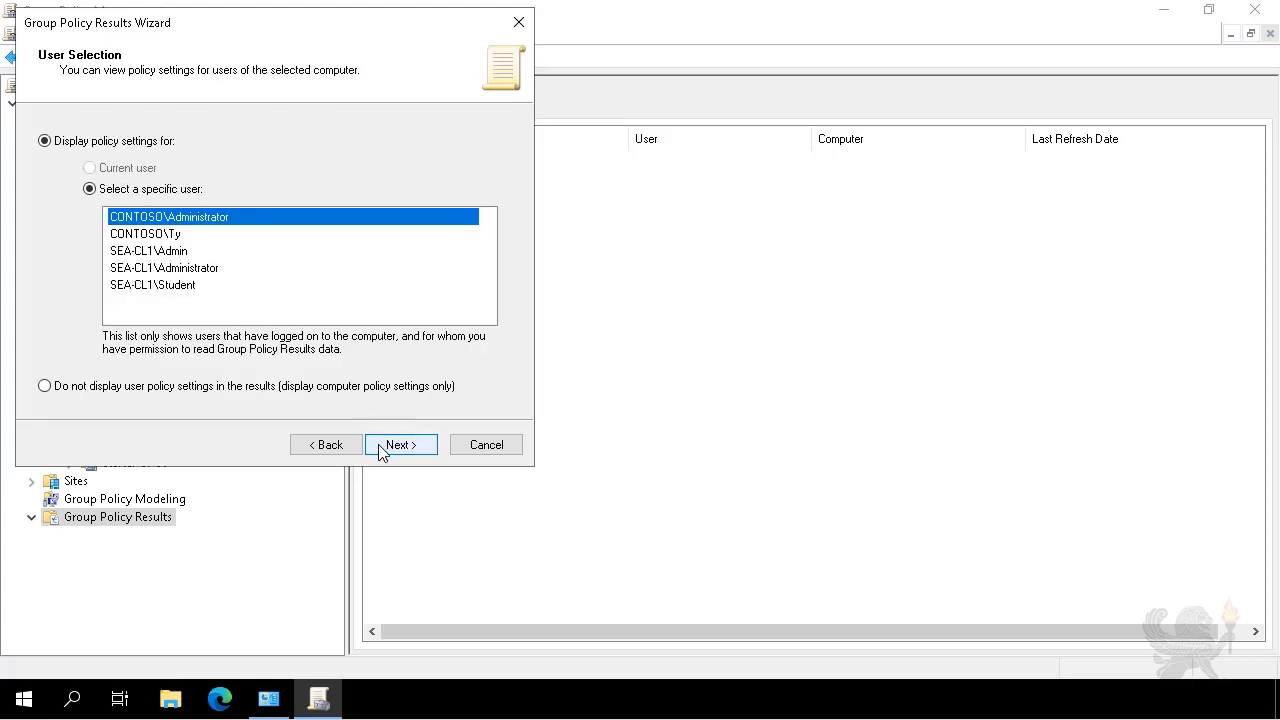
click(157, 236)
click(401, 452)
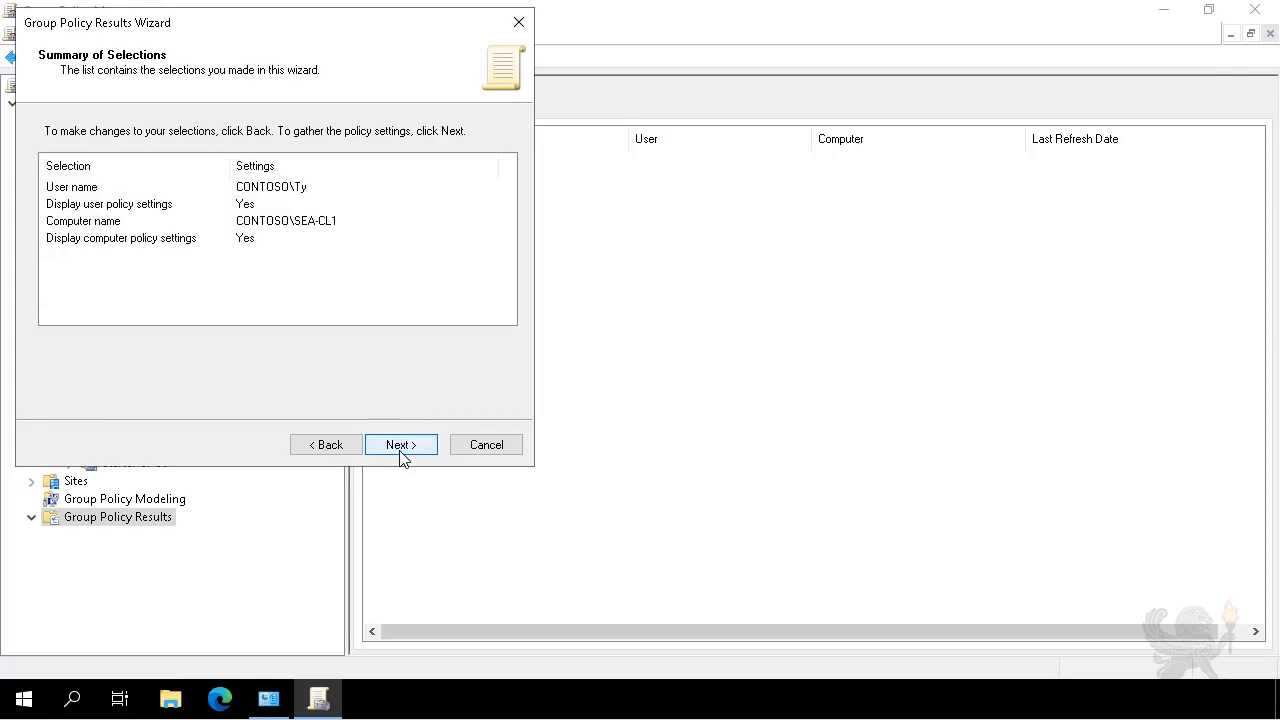
click(401, 452)
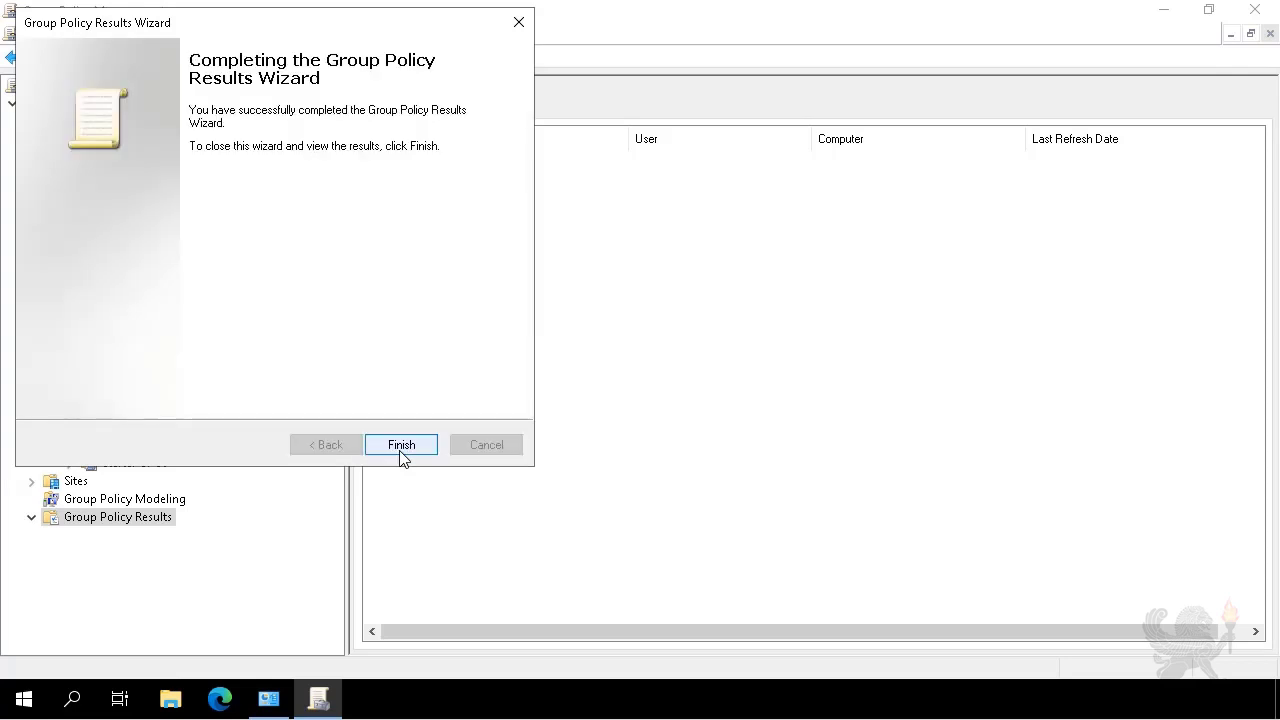
click(401, 445)
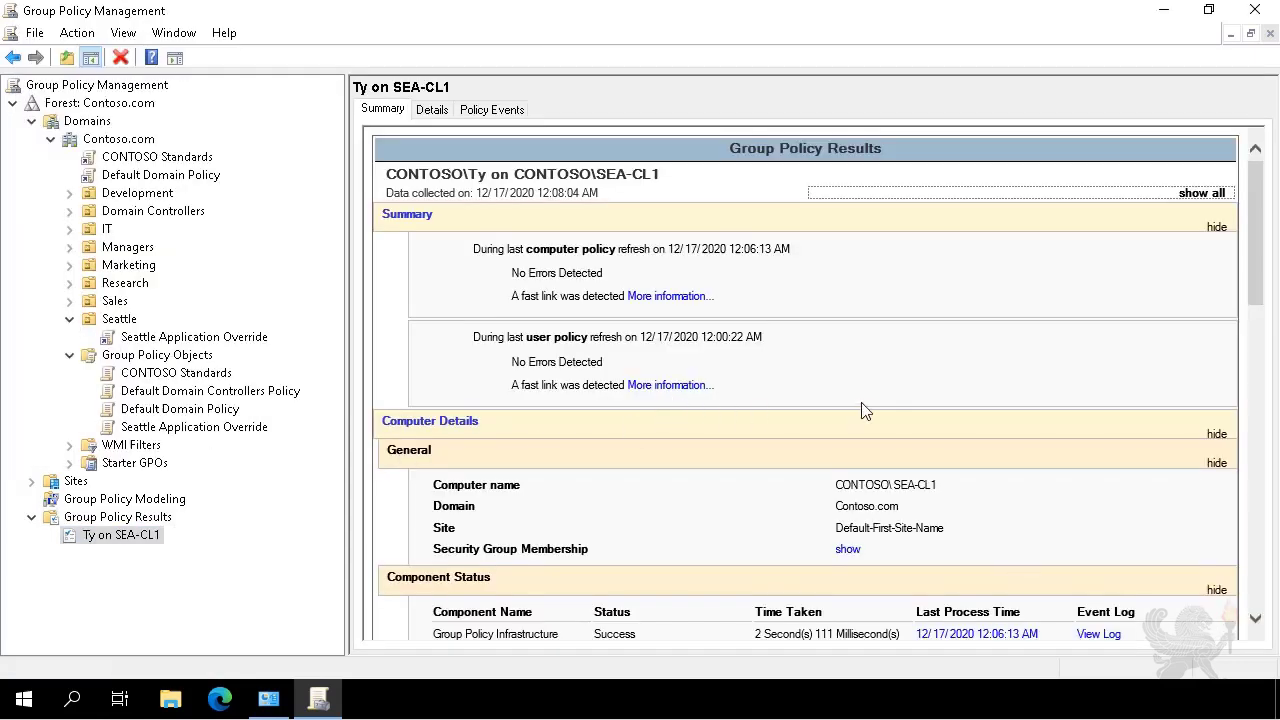
Expand Administrative Templates > Control Panel/Personalization to show Screen saver timeout Disabled, won by Seattle Application Override.
scroll(888, 414, down, 10)
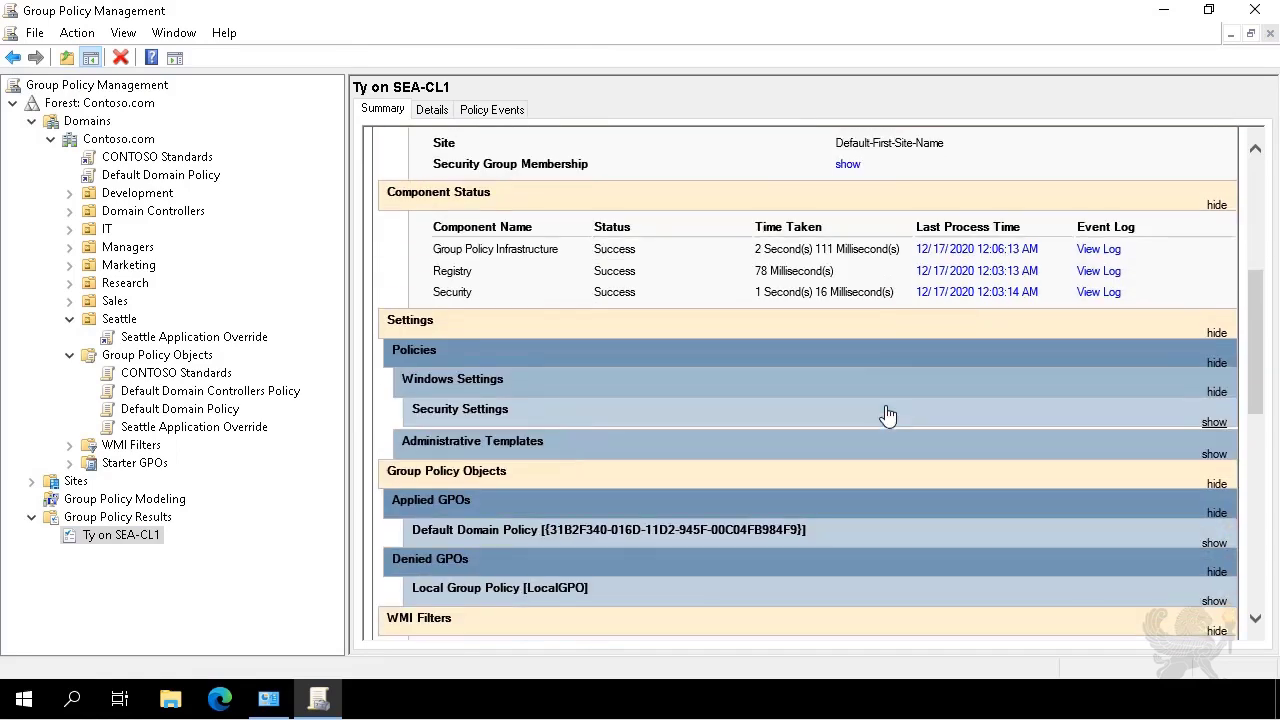
scroll(888, 414, down, 3)
scroll(888, 414, down, 7)
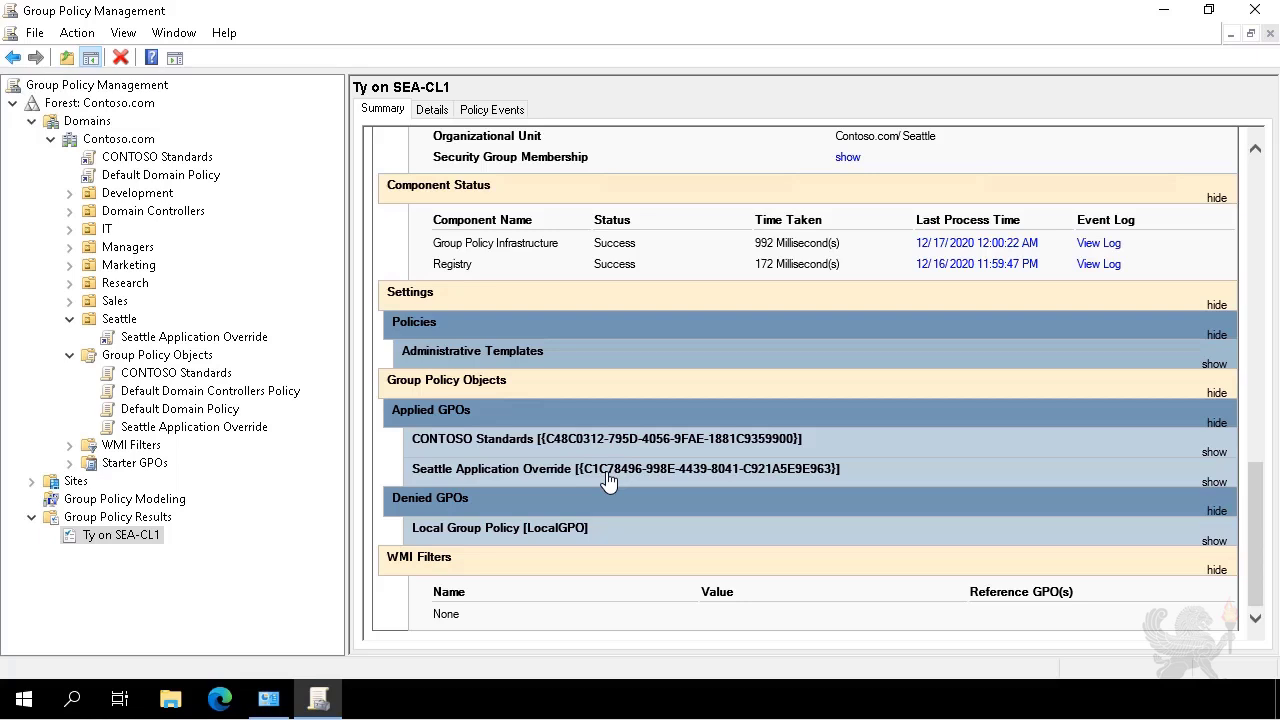
click(590, 358)
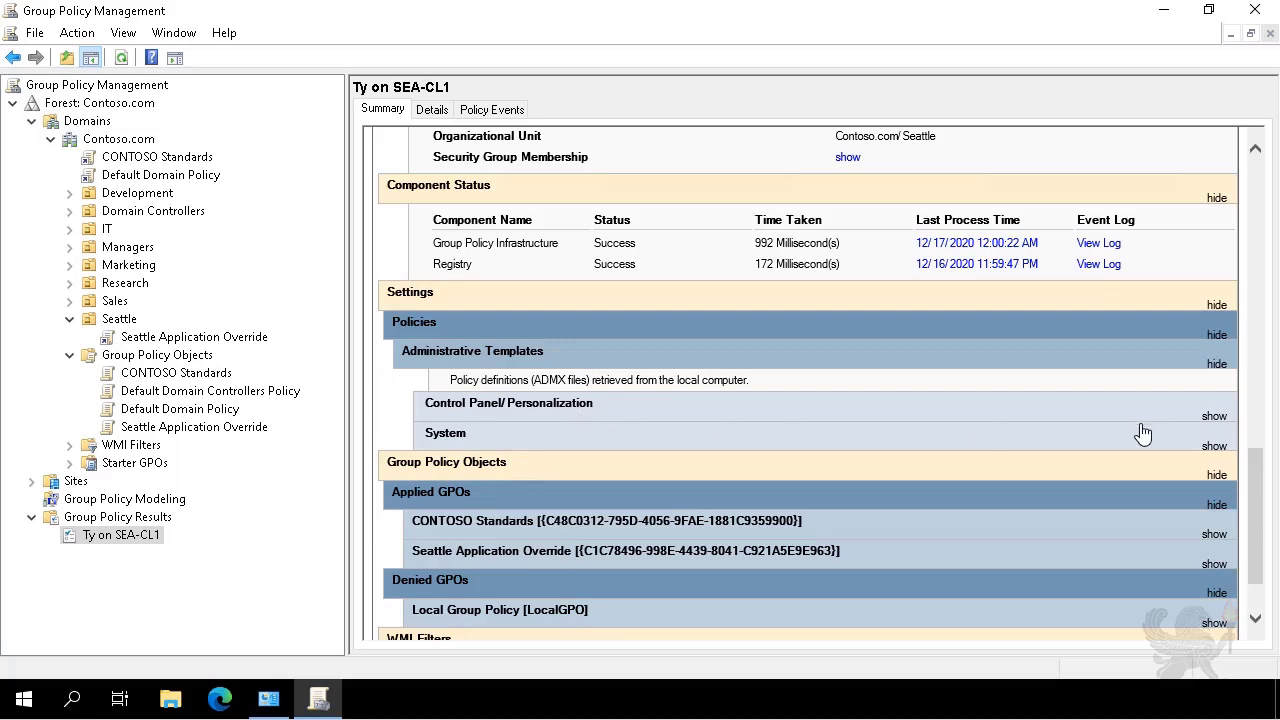
click(1214, 416)
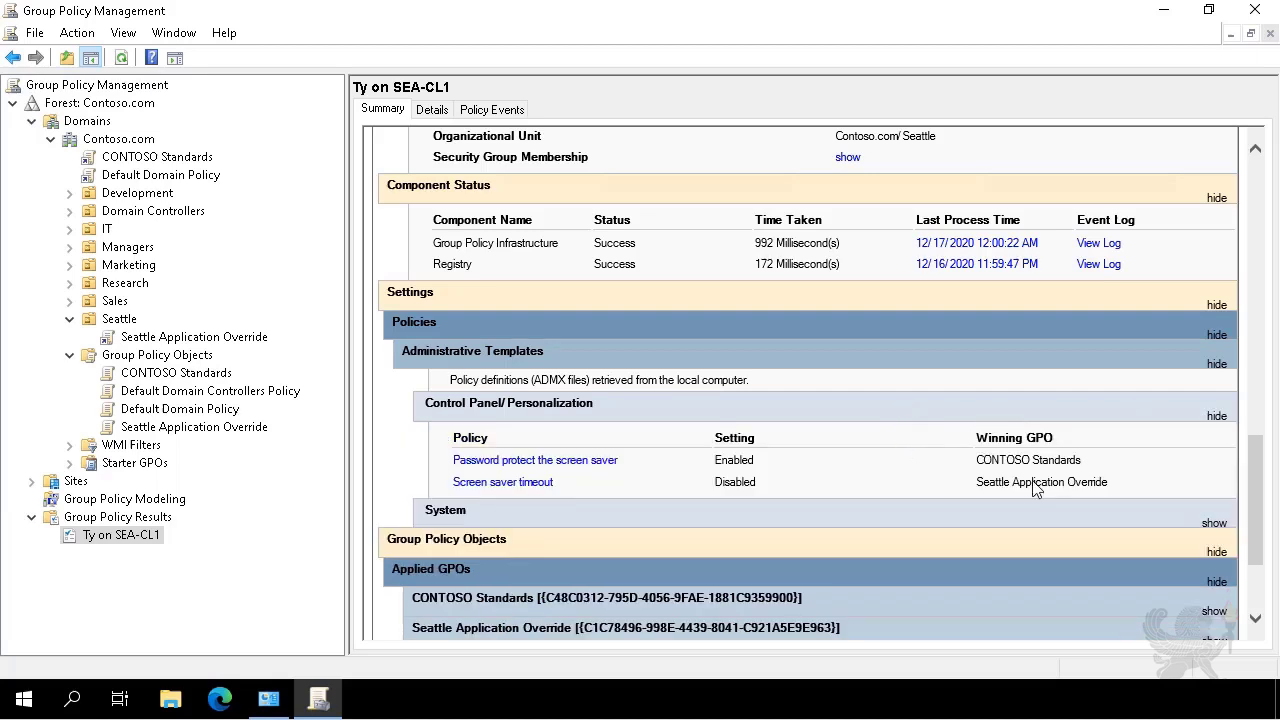
drag(1143, 483, 429, 464)
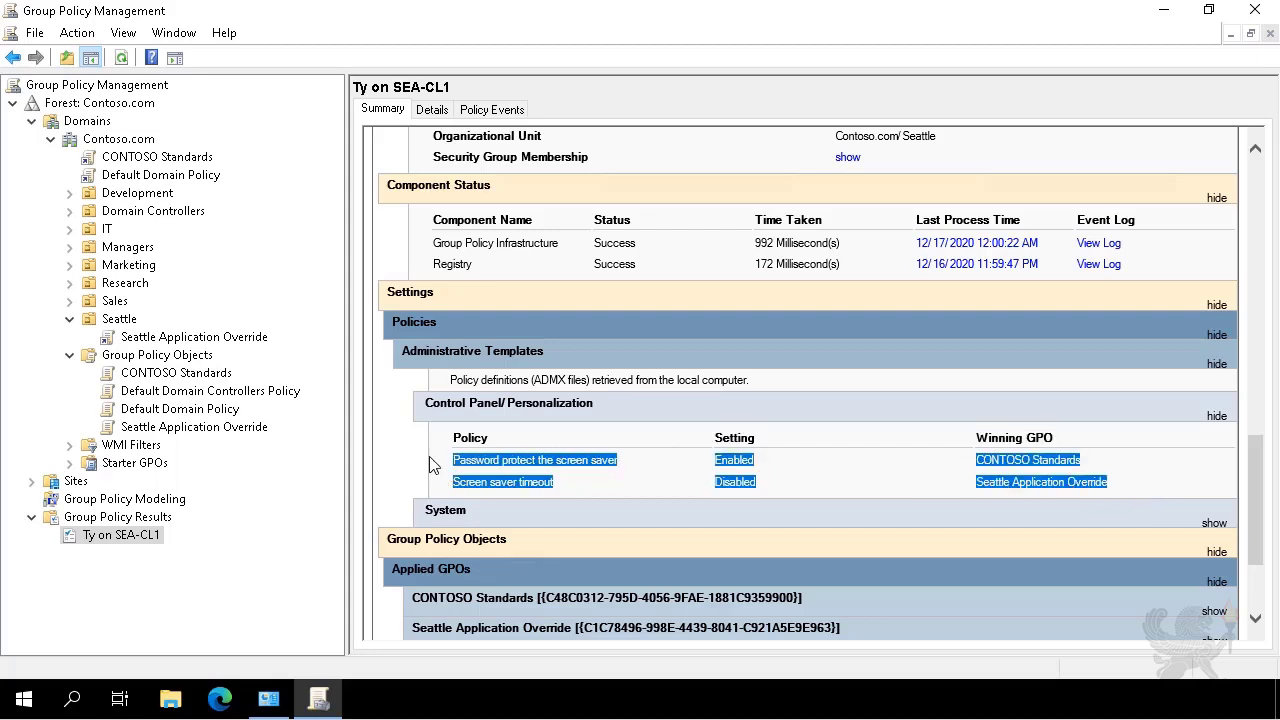